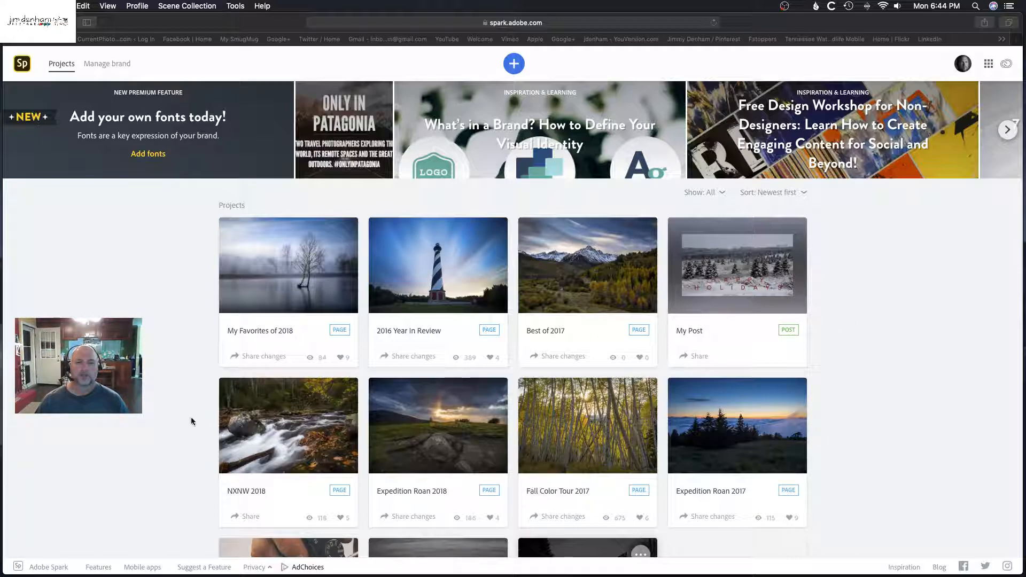
- Open the NXNW 2018 page project for editing
left_click(206, 426)
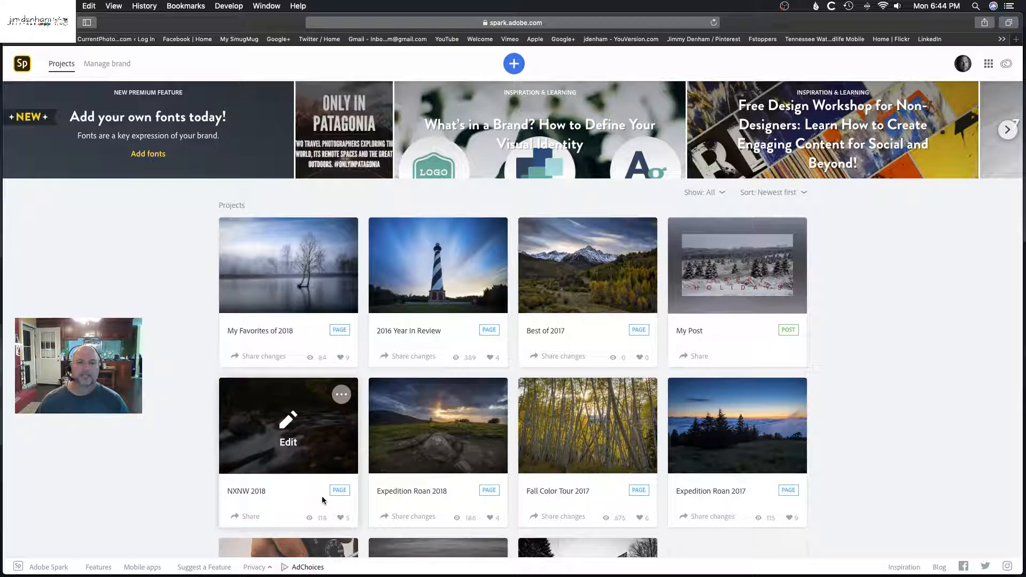
left_click(341, 398)
left_click(291, 417)
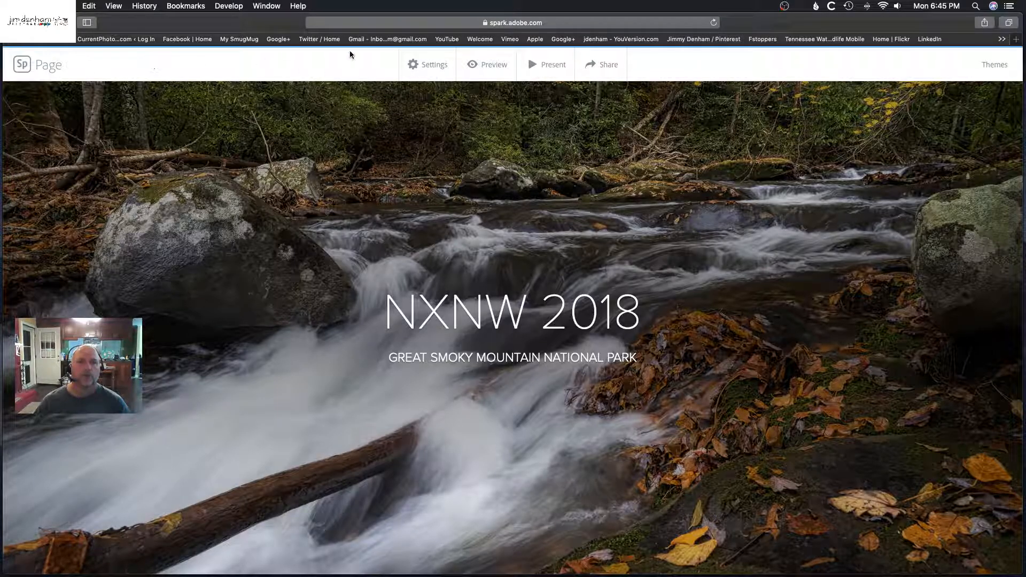
- Look at the page's header and footer setting and browse the available brand and Spark themes
left_click(419, 67)
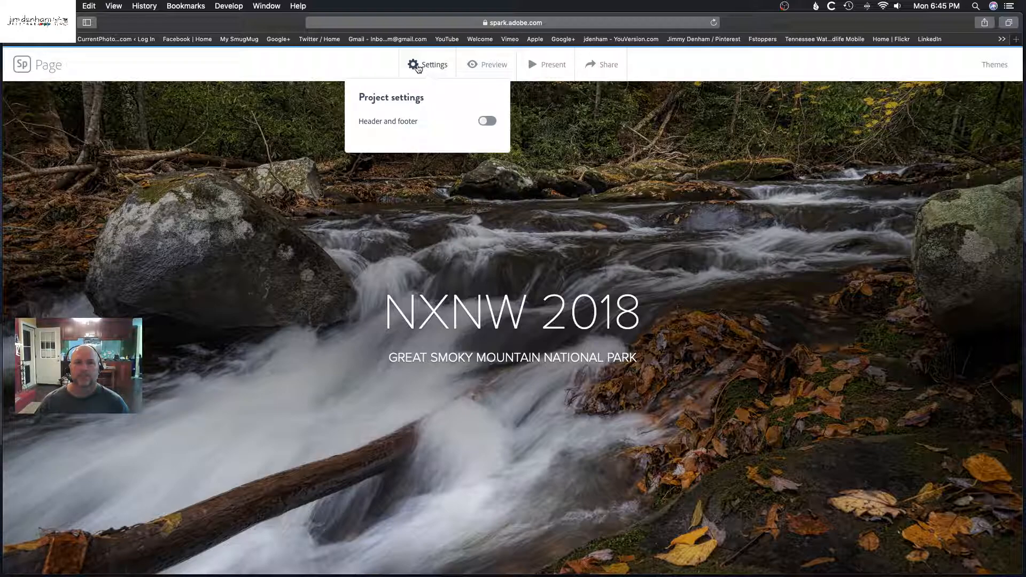
left_click(420, 66)
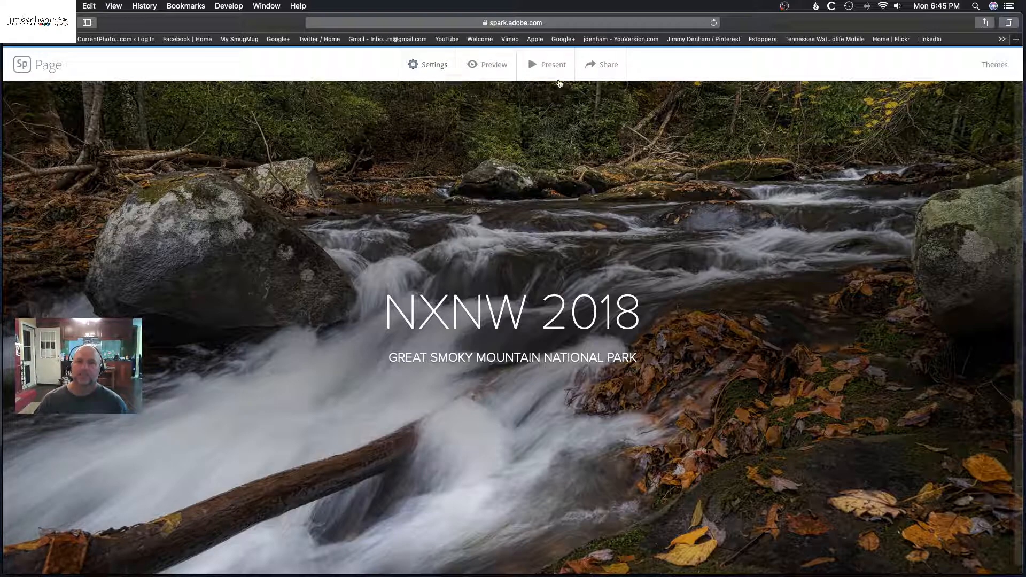
left_click(995, 65)
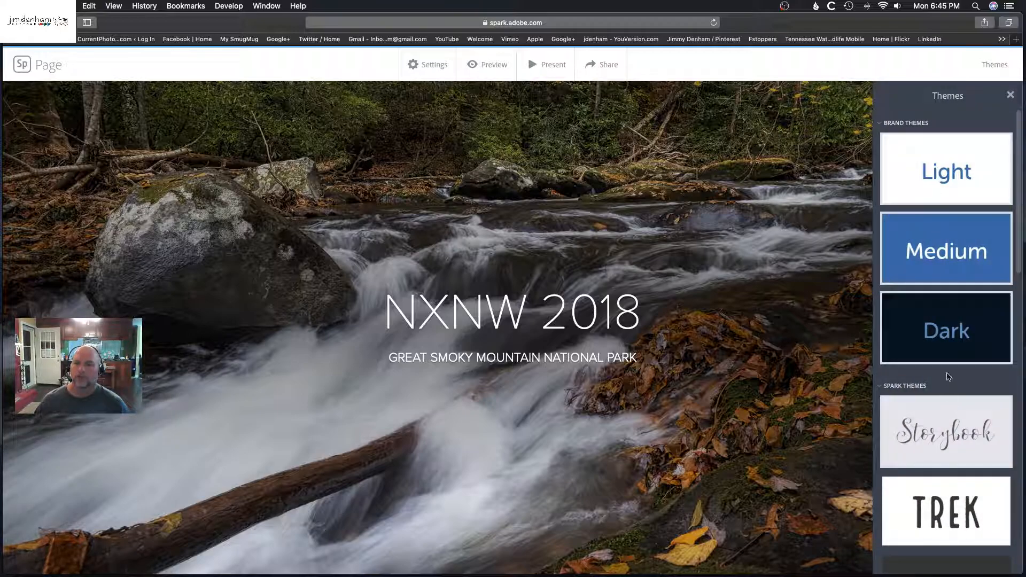
scroll(943, 287, "down", 3)
scroll(943, 287, "up", 3)
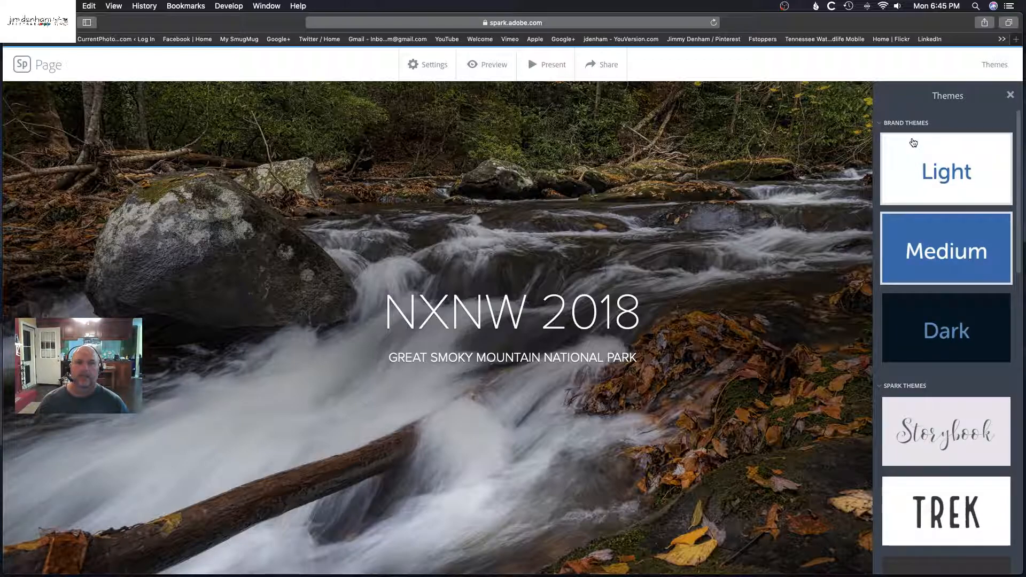
left_click(957, 299)
scroll(957, 298, "down", 15)
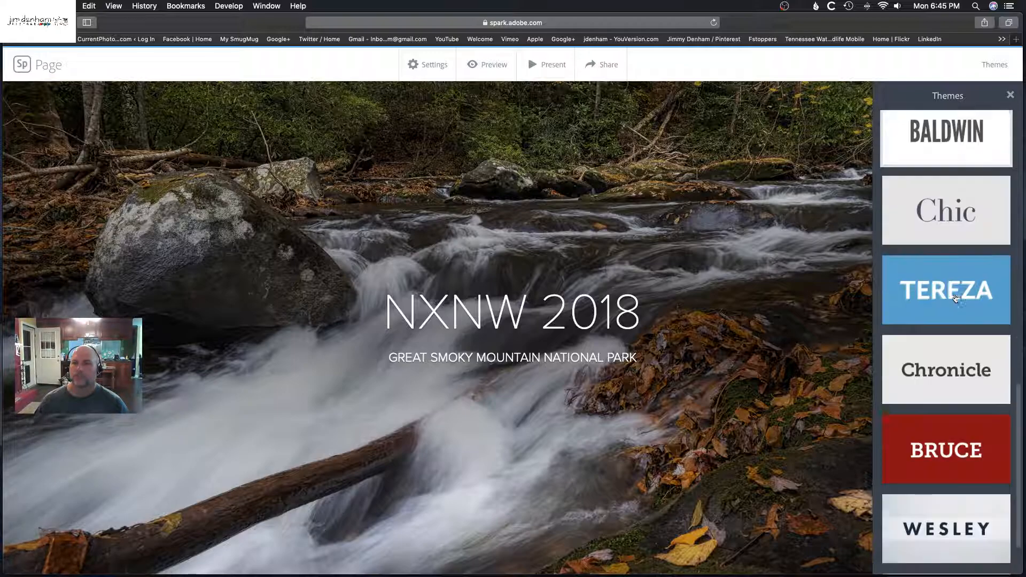
scroll(956, 299, "up", 15)
left_click(921, 282)
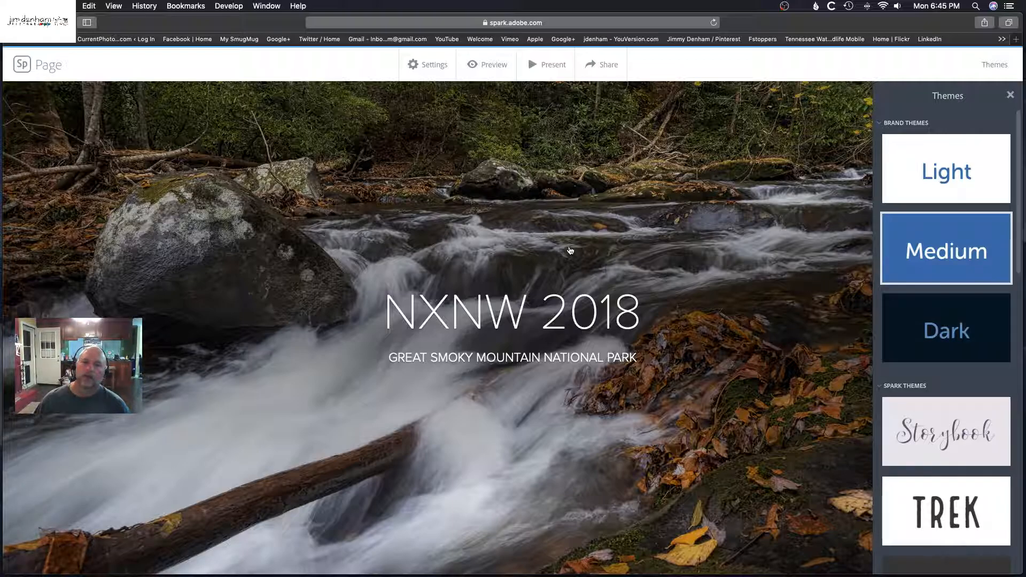
left_click(1011, 95)
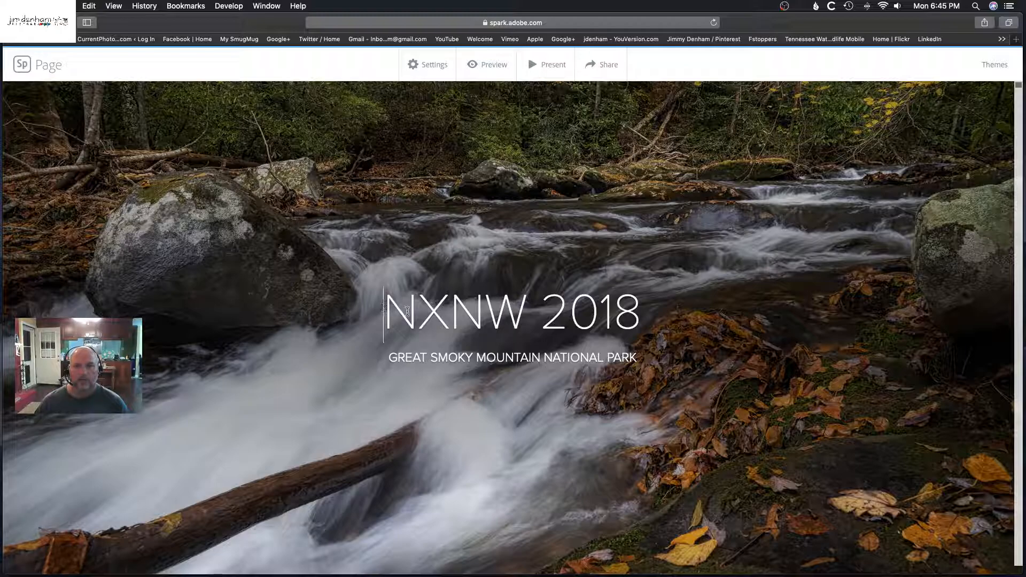
- Show the editing options of the cover photo and the formatting options of the first introductory paragraph
left_click(648, 191)
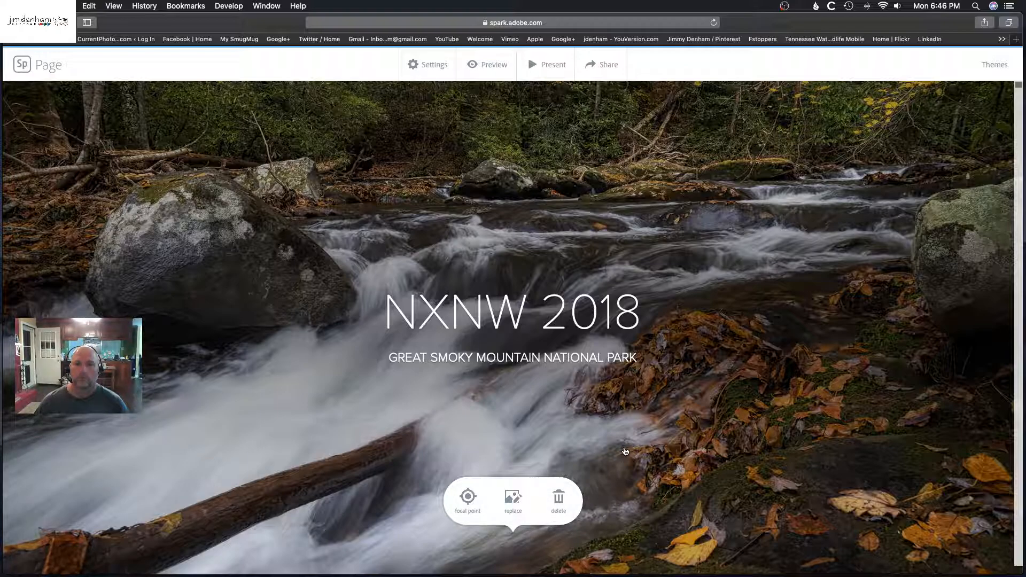
scroll(597, 428, "down", 4)
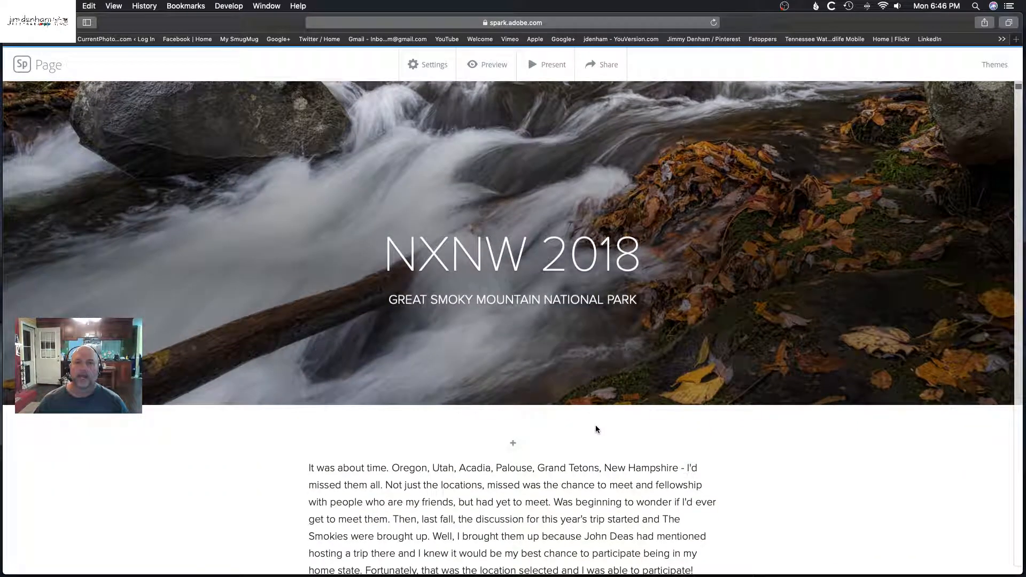
scroll(597, 428, "up", 3)
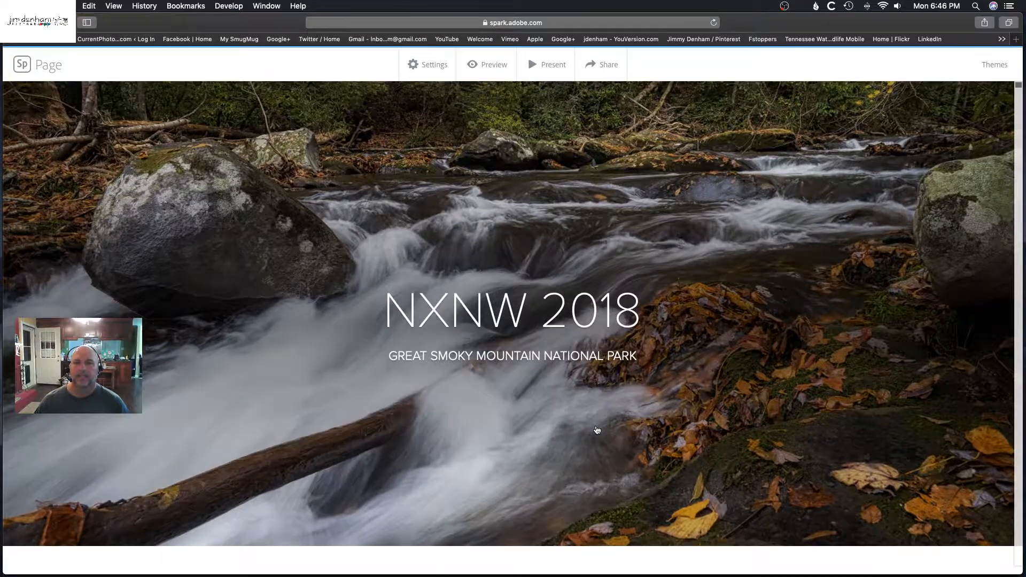
scroll(597, 429, "down", 2)
scroll(597, 429, "down", 5)
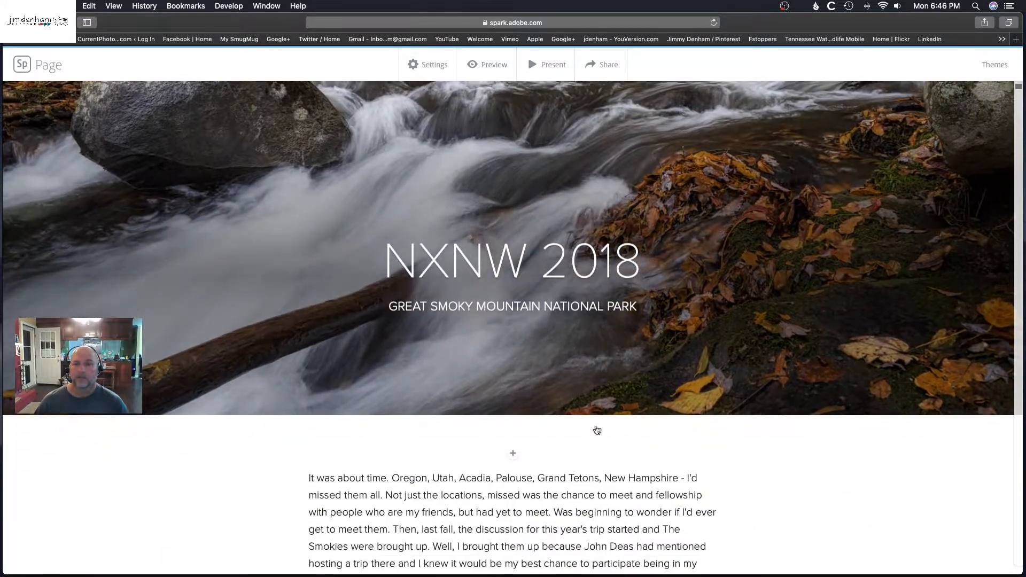
scroll(597, 429, "down", 3)
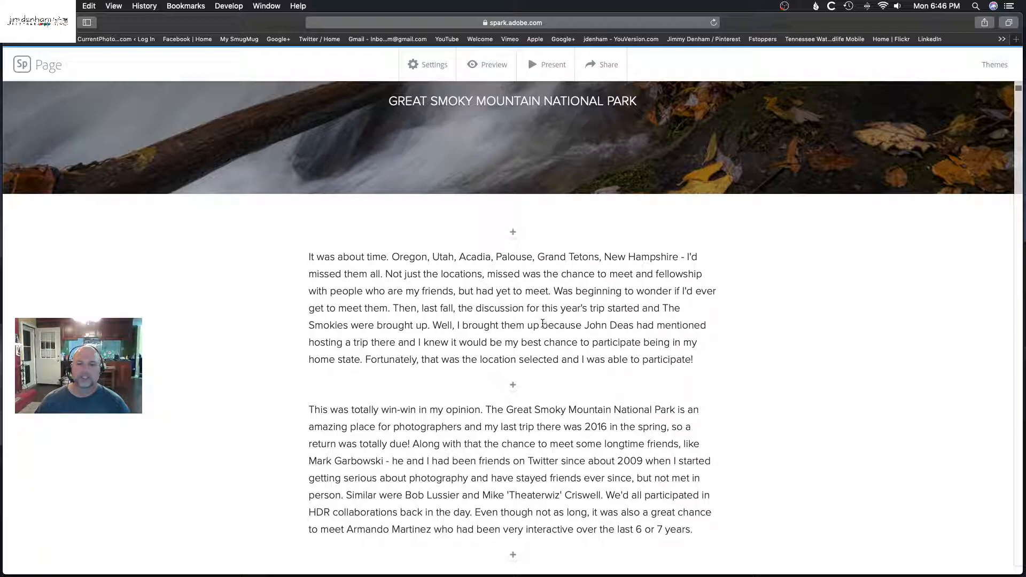
left_click(515, 279)
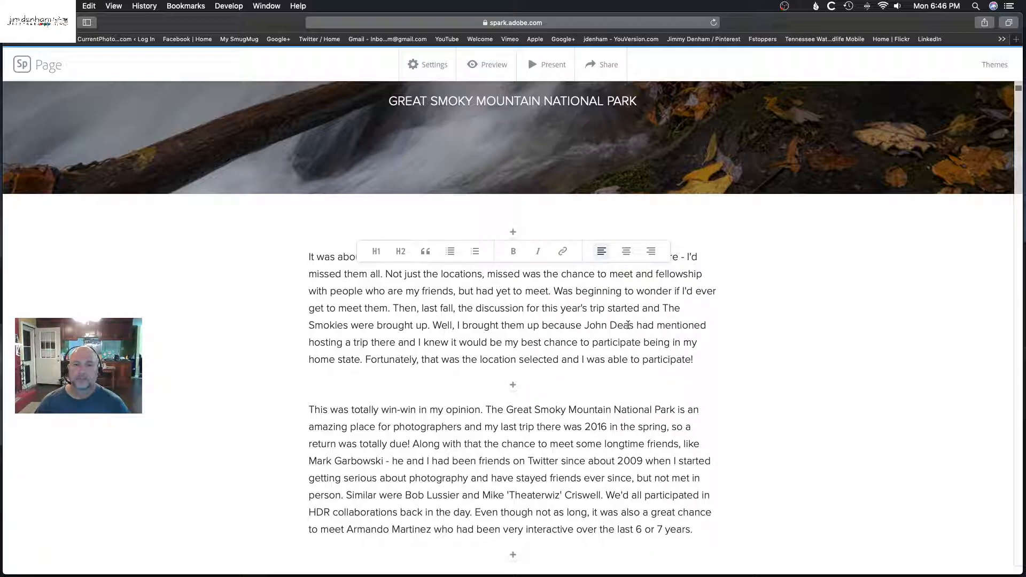
- Examine the large group photo below the introduction and bring up its layout options
scroll(628, 325, "down", 5)
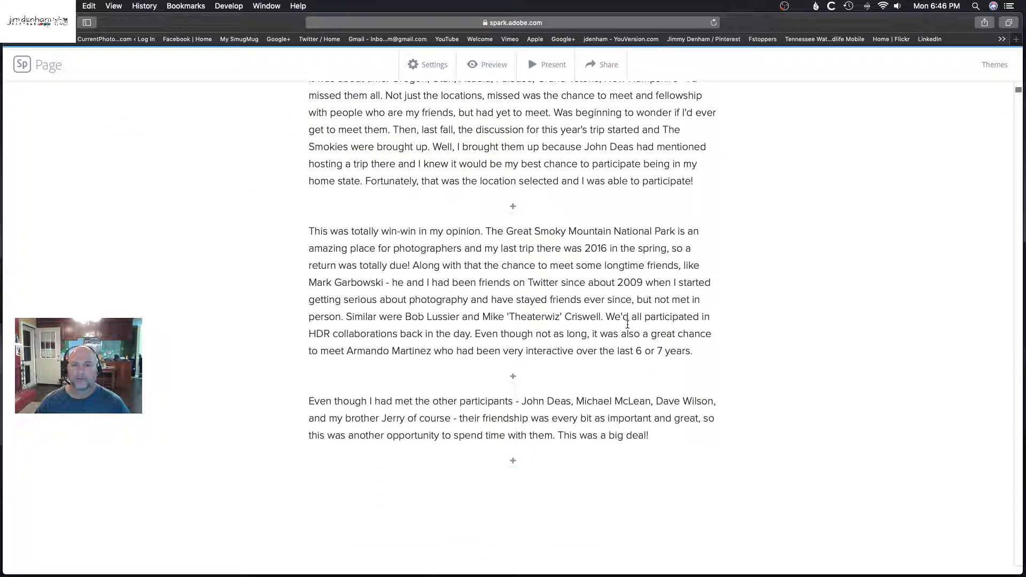
scroll(628, 324, "down", 10)
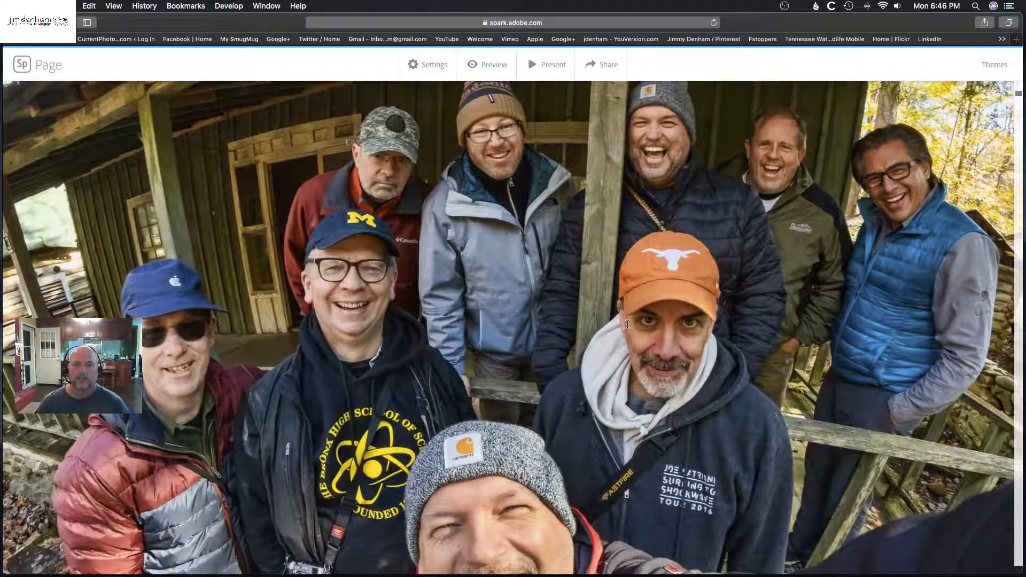
scroll(628, 324, "up", 5)
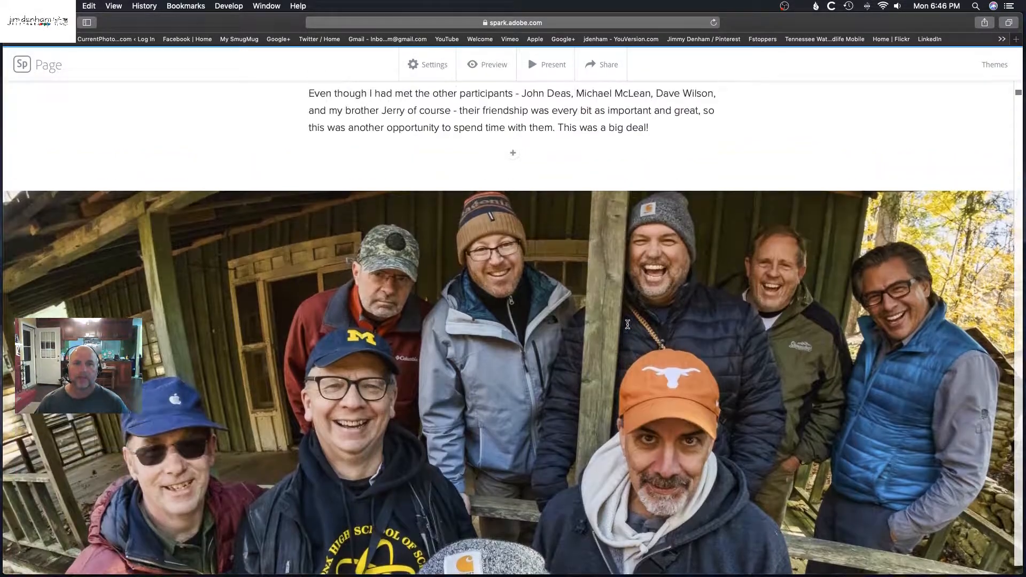
scroll(628, 324, "up", 2)
scroll(628, 324, "down", 8)
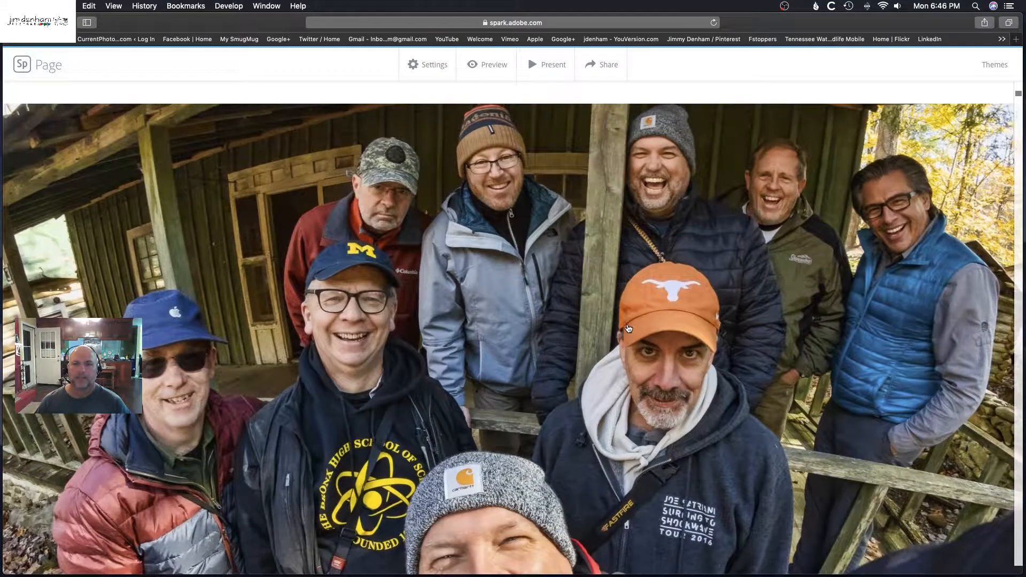
scroll(629, 329, "down", 1)
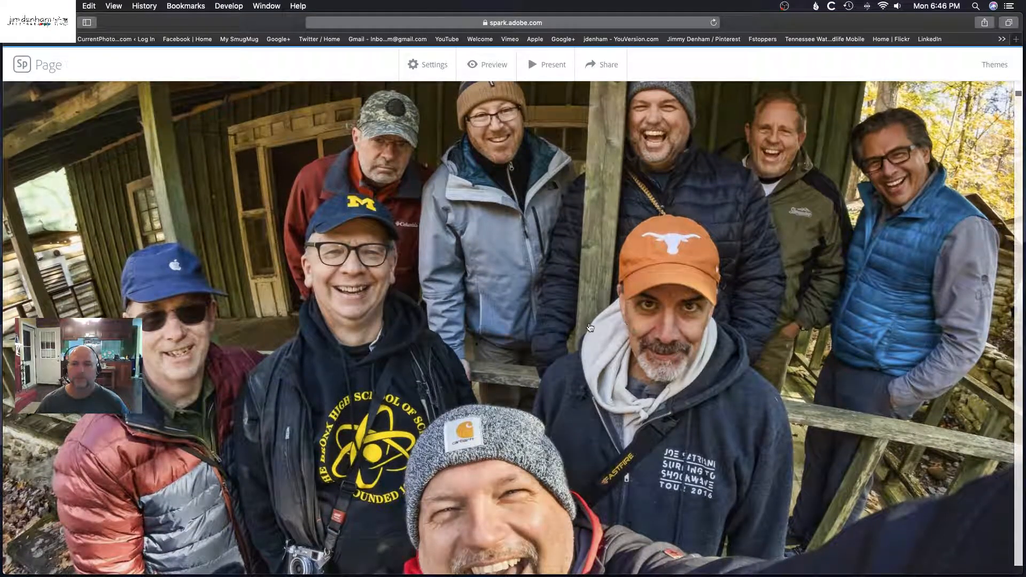
scroll(551, 319, "up", 3)
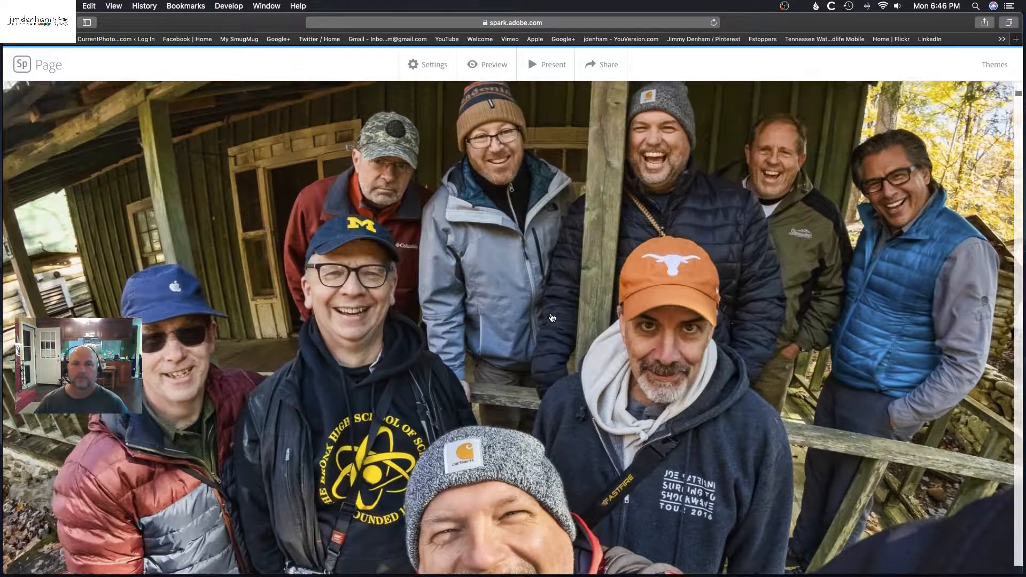
scroll(553, 318, "down", 2)
scroll(552, 318, "down", 1)
left_click(552, 318)
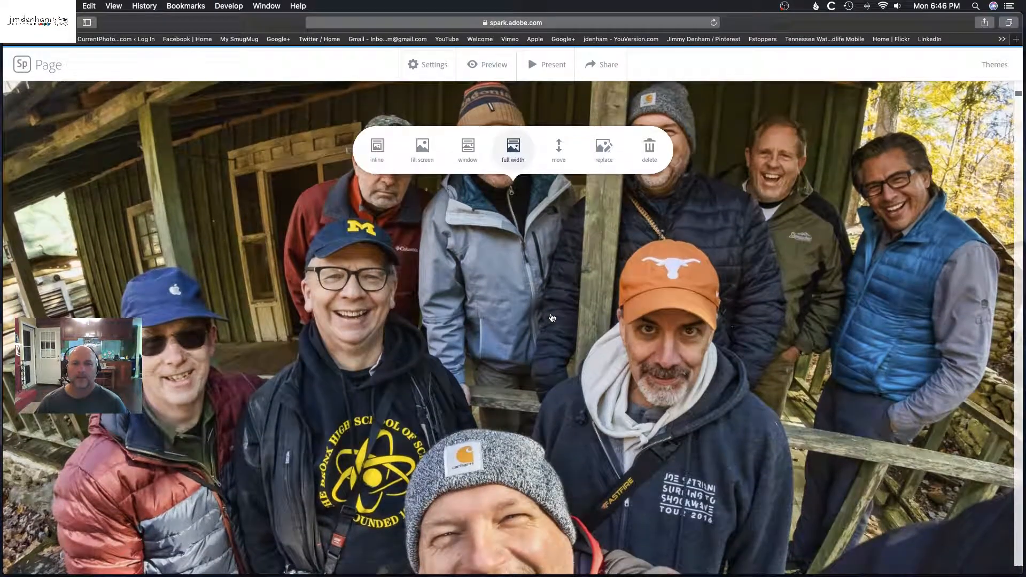
left_click(787, 306)
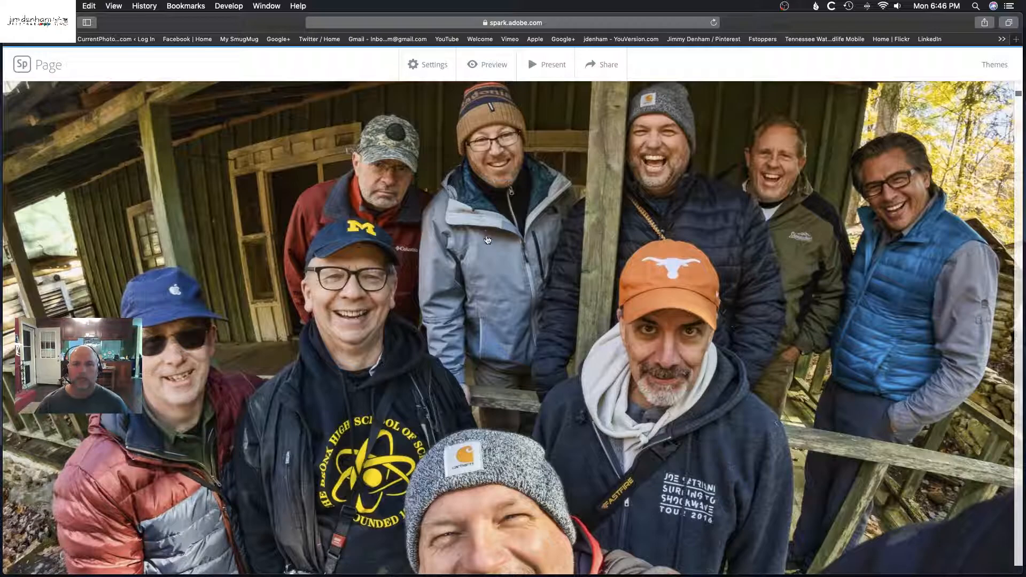
- Examine the photo grid below the camera and lens paragraph and bring up its editing options
scroll(565, 256, "down", 3)
scroll(566, 256, "up", 2)
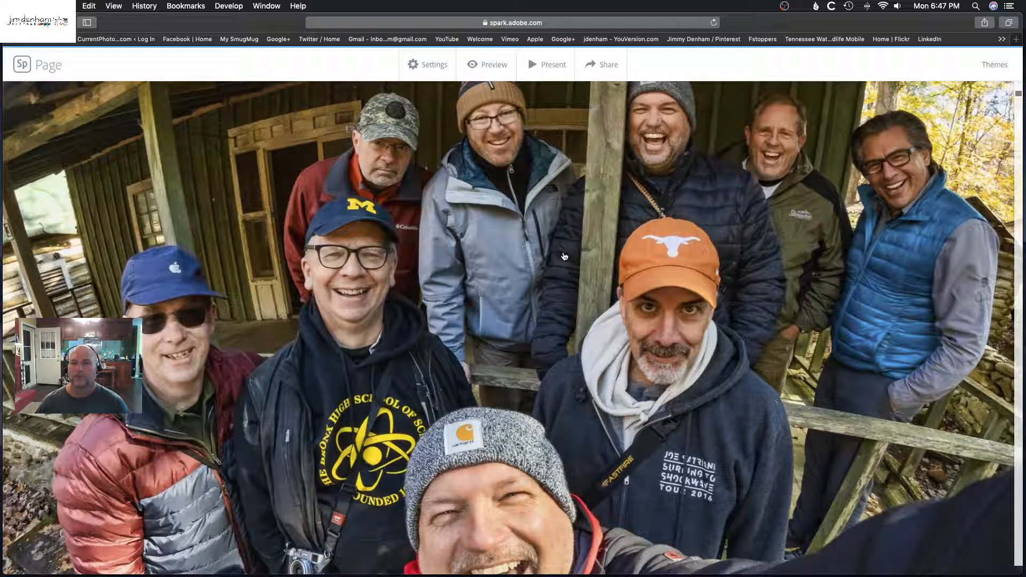
scroll(564, 256, "down", 2)
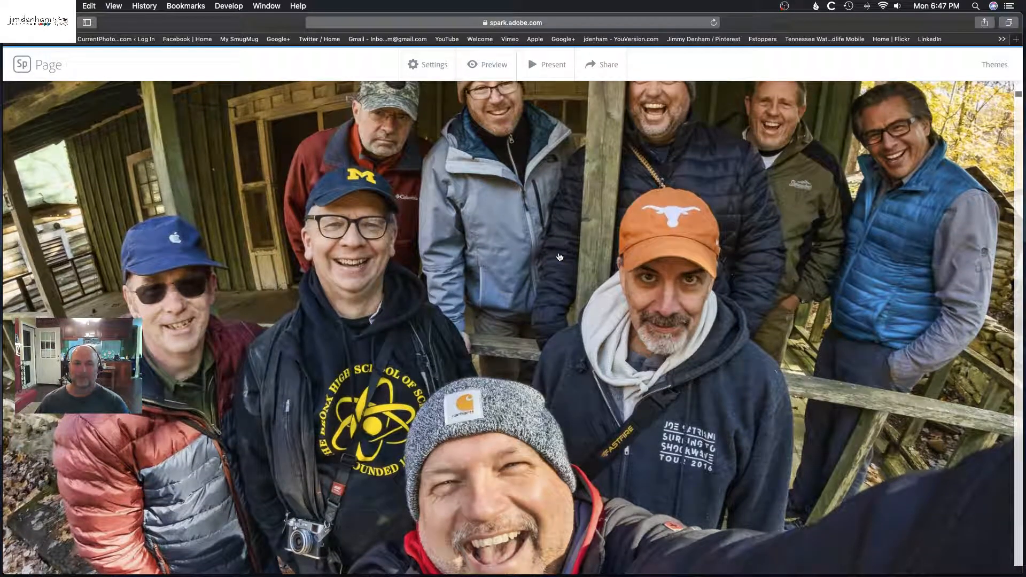
scroll(559, 257, "down", 10)
scroll(560, 255, "down", 8)
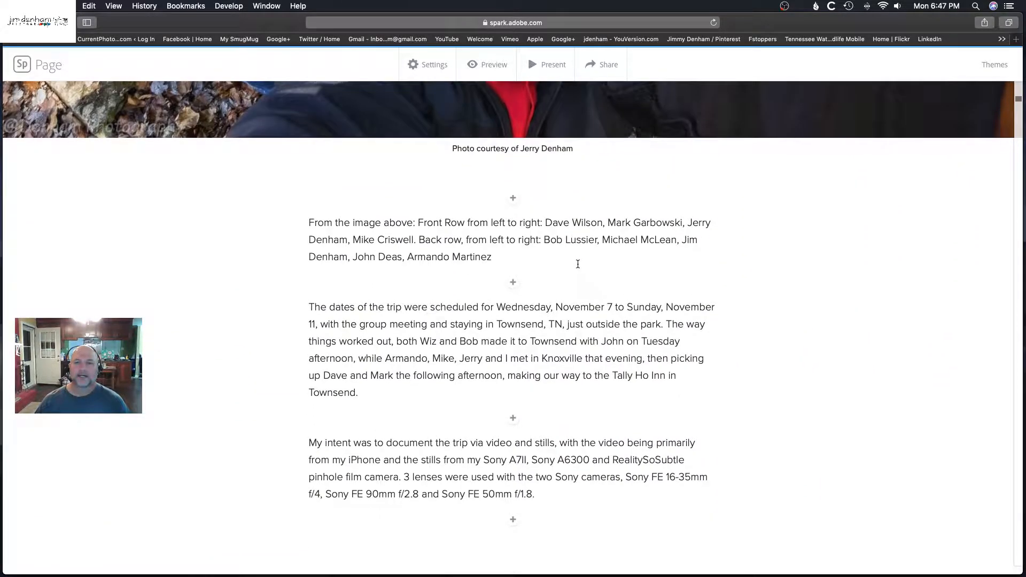
scroll(578, 264, "down", 14)
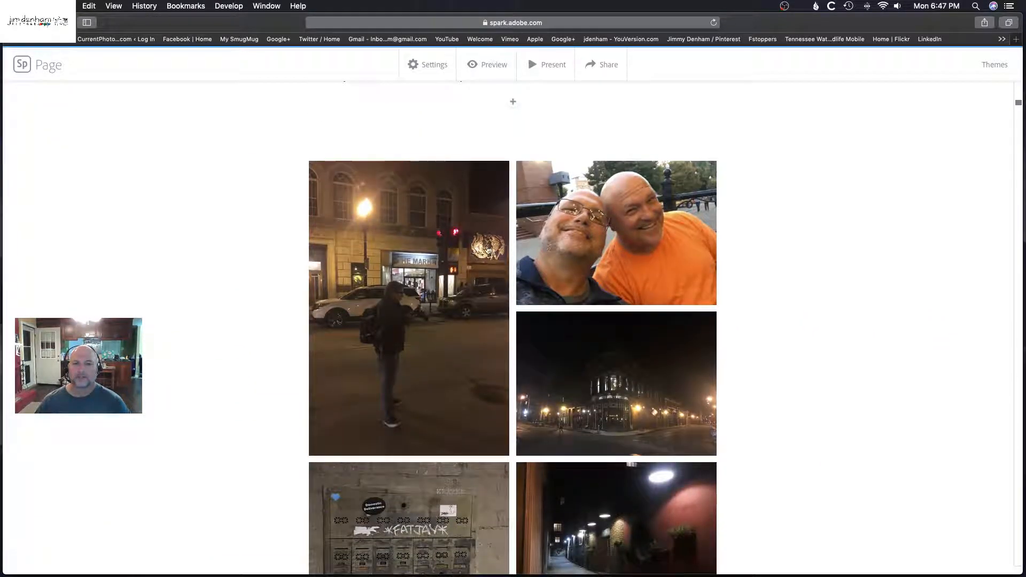
scroll(536, 424, "down", 4)
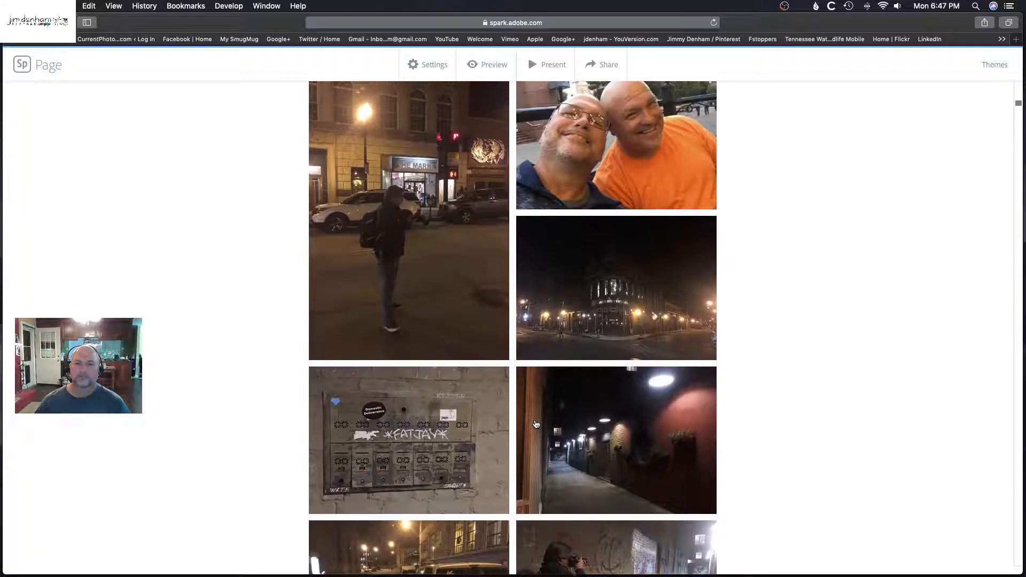
scroll(536, 424, "up", 2)
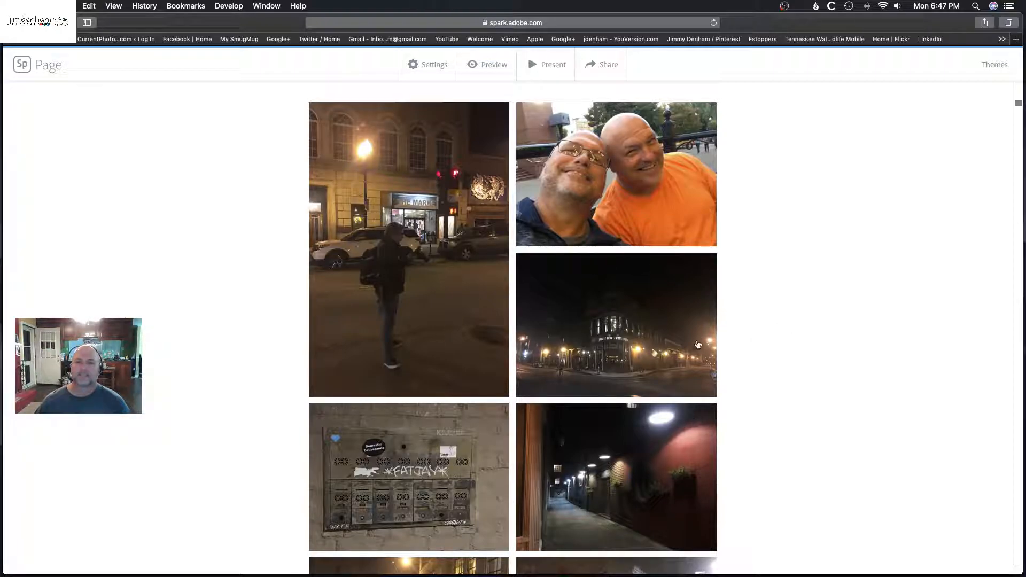
scroll(552, 372, "down", 1)
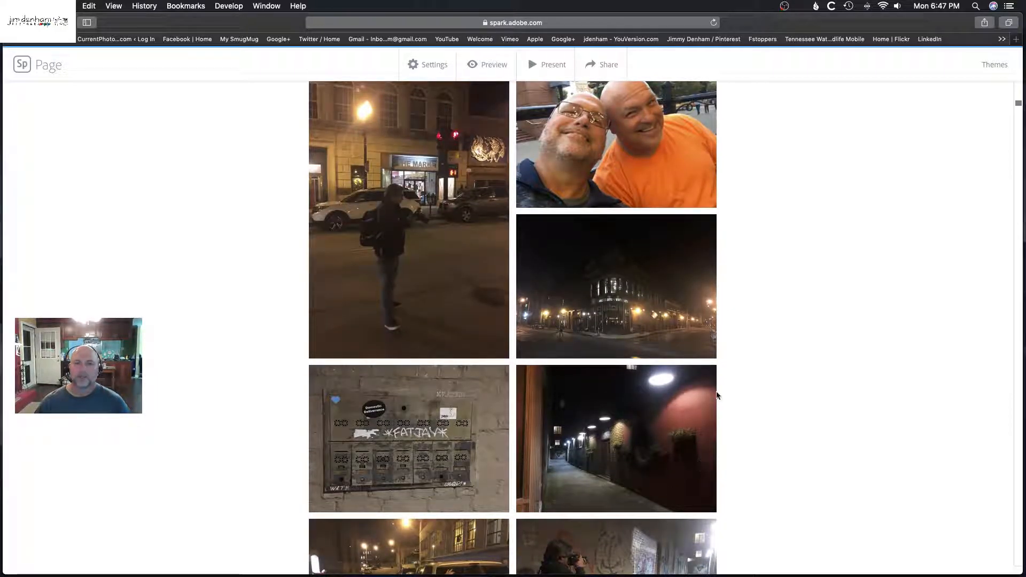
left_click(486, 255)
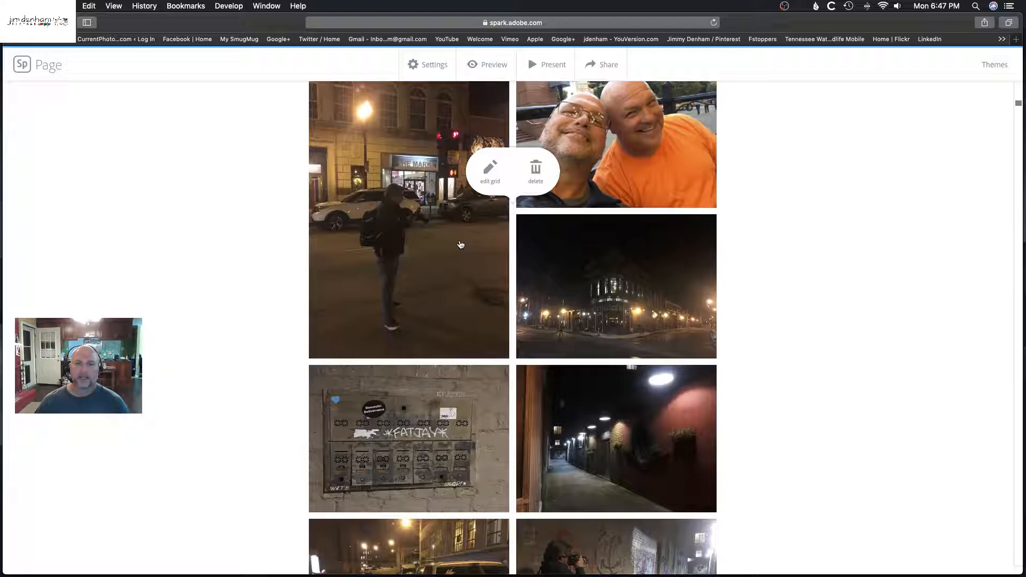
left_click(461, 245)
scroll(762, 305, "up", 3)
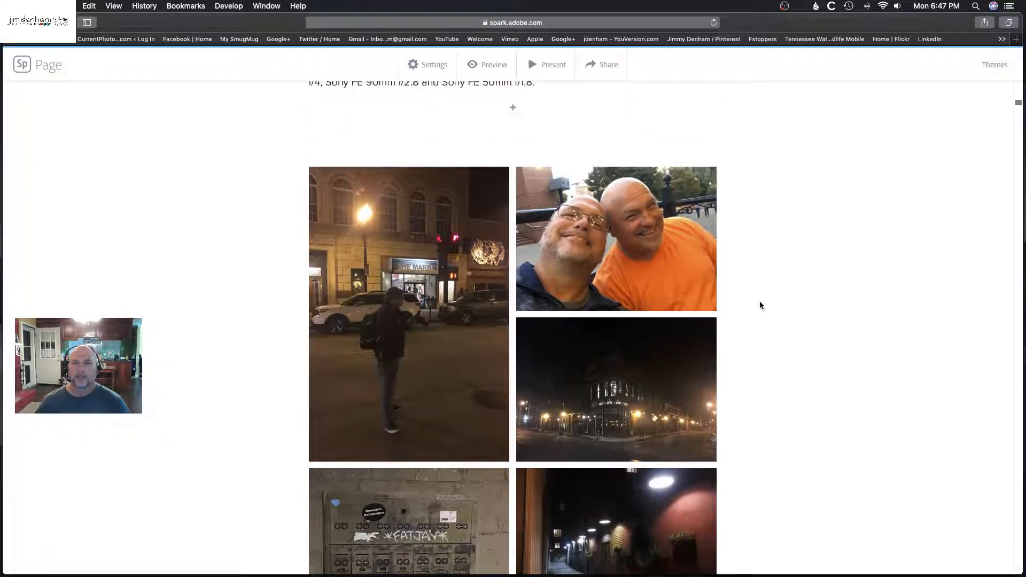
scroll(762, 305, "down", 2)
- Preview the page and check how the photo grid appears to readers
left_click(475, 66)
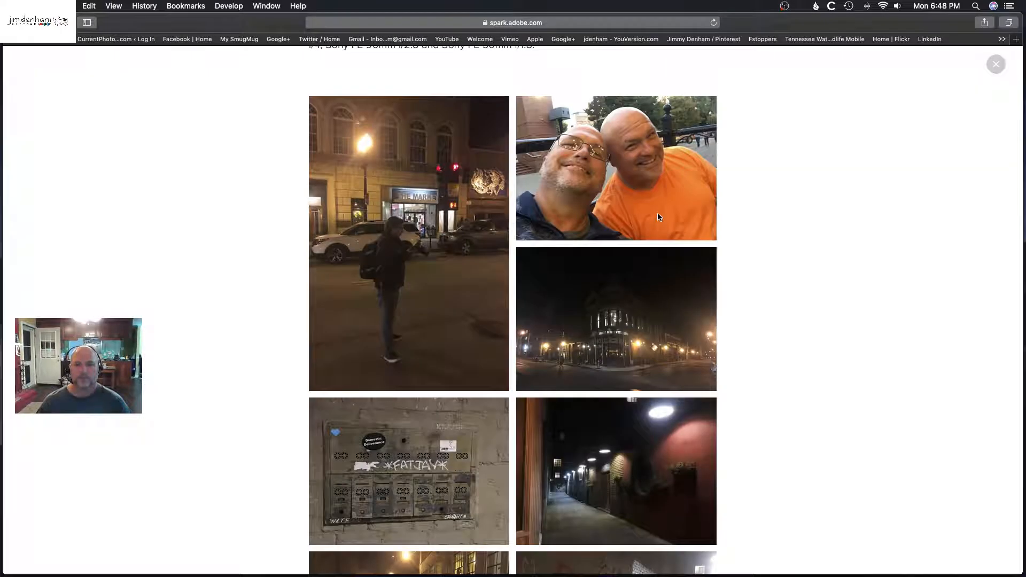
scroll(778, 248, "down", 3)
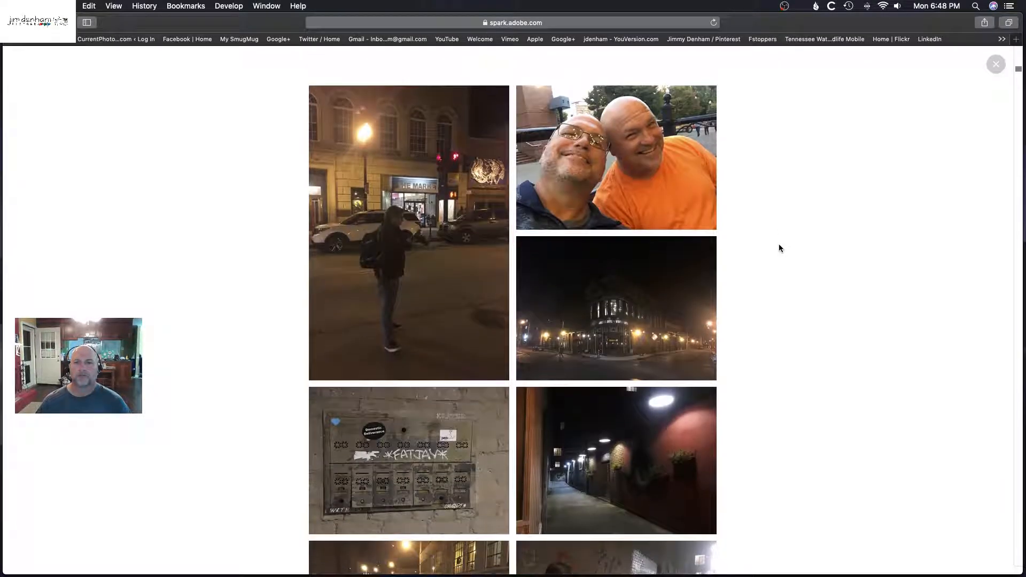
scroll(779, 248, "down", 1)
scroll(778, 248, "up", 1)
scroll(779, 248, "up", 2)
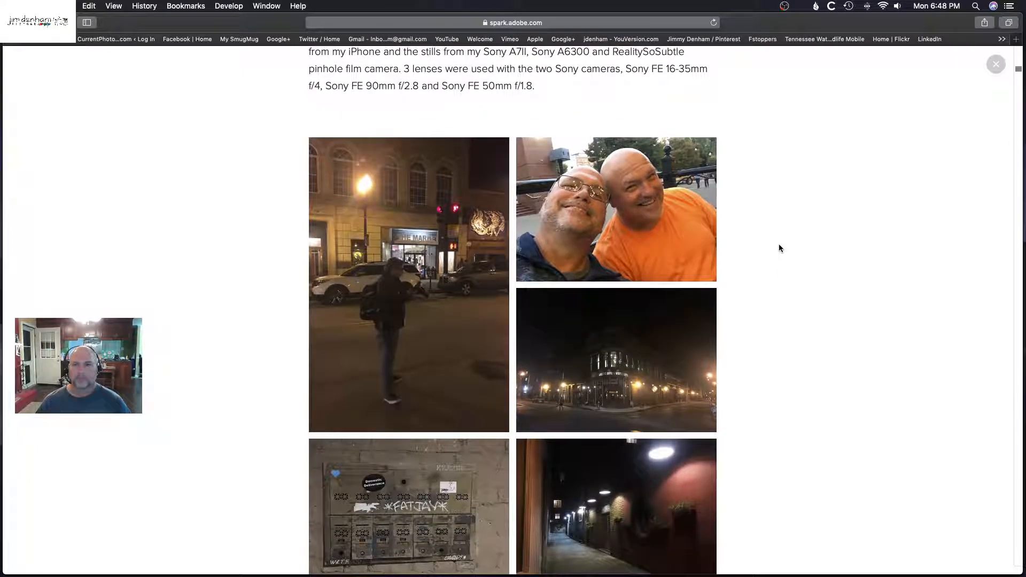
- View the preview grid's photos at full size, starting with the street photographer shot and advancing through the following photos, and close the viewer
scroll(779, 248, "down", 3)
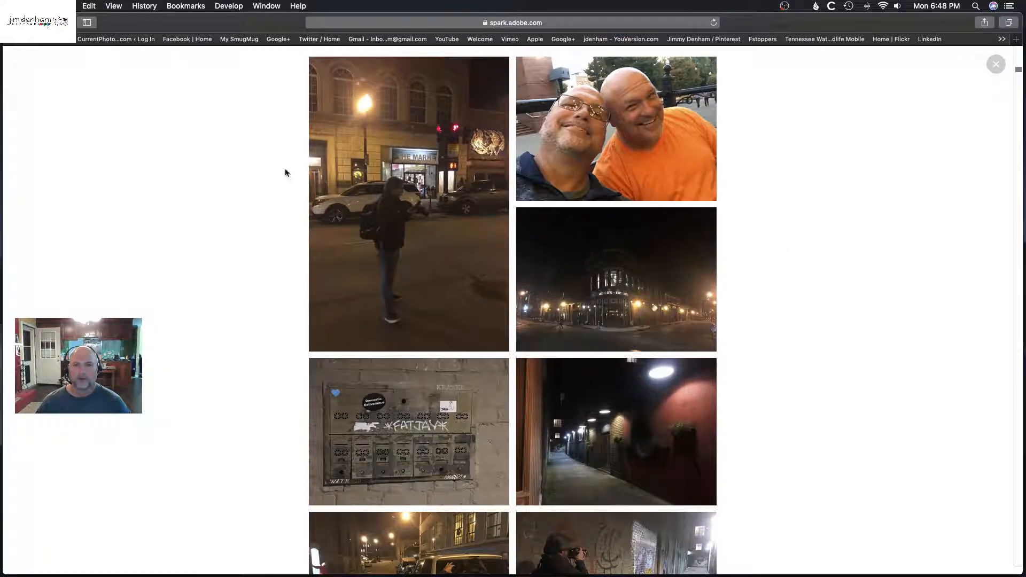
left_click(463, 229)
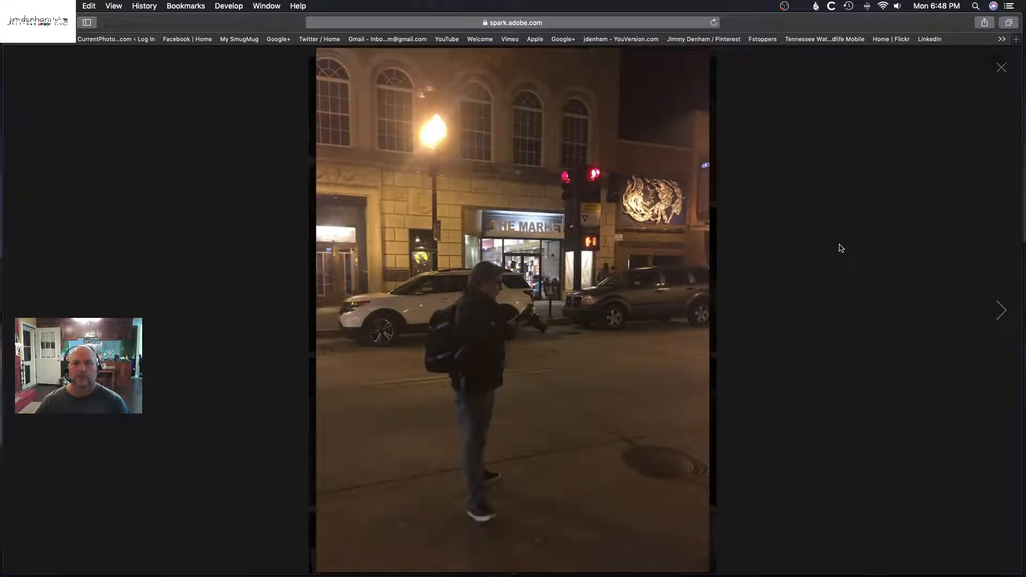
left_click(1001, 309)
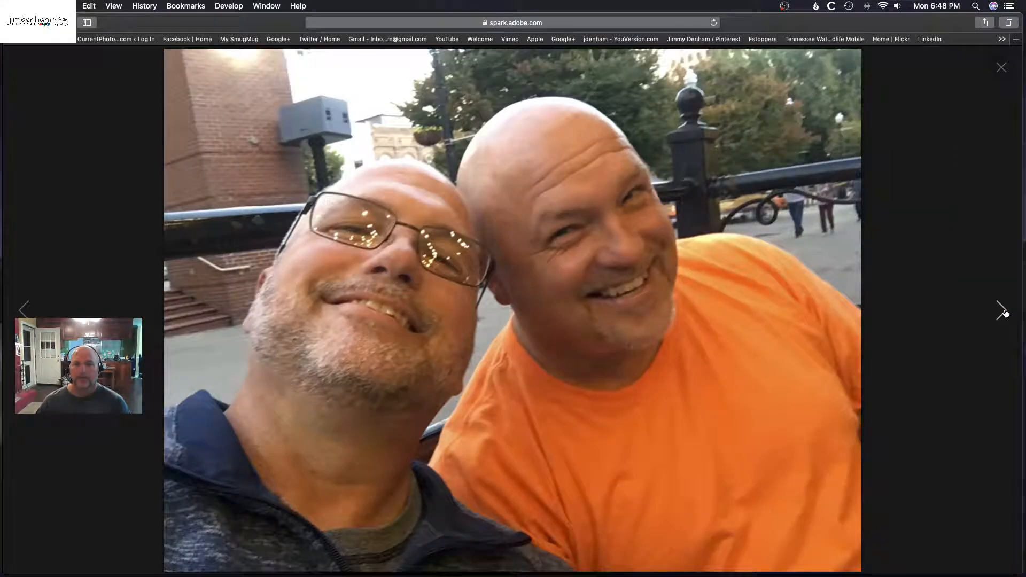
left_click(1002, 310)
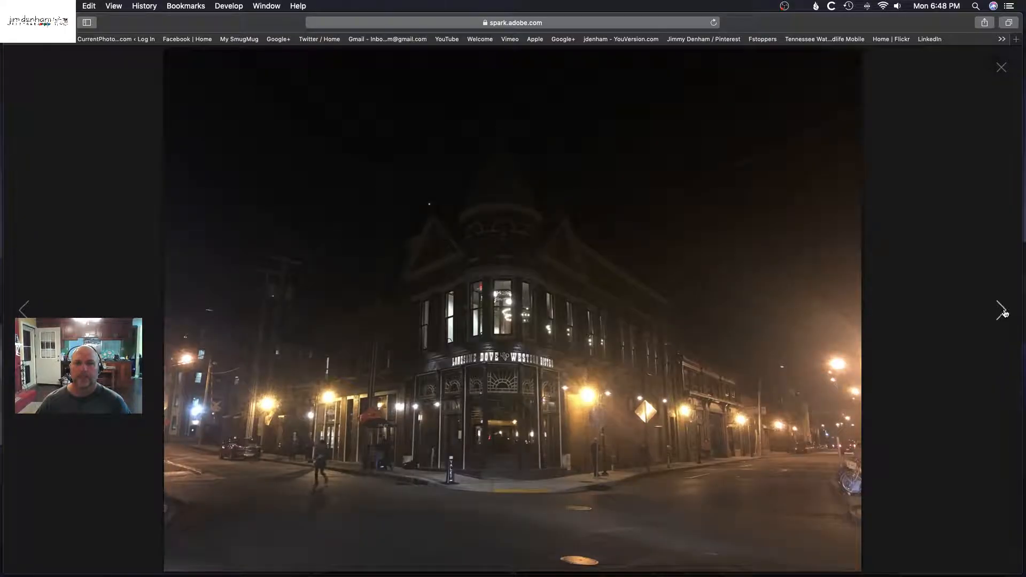
left_click(1002, 310)
left_click(1001, 311)
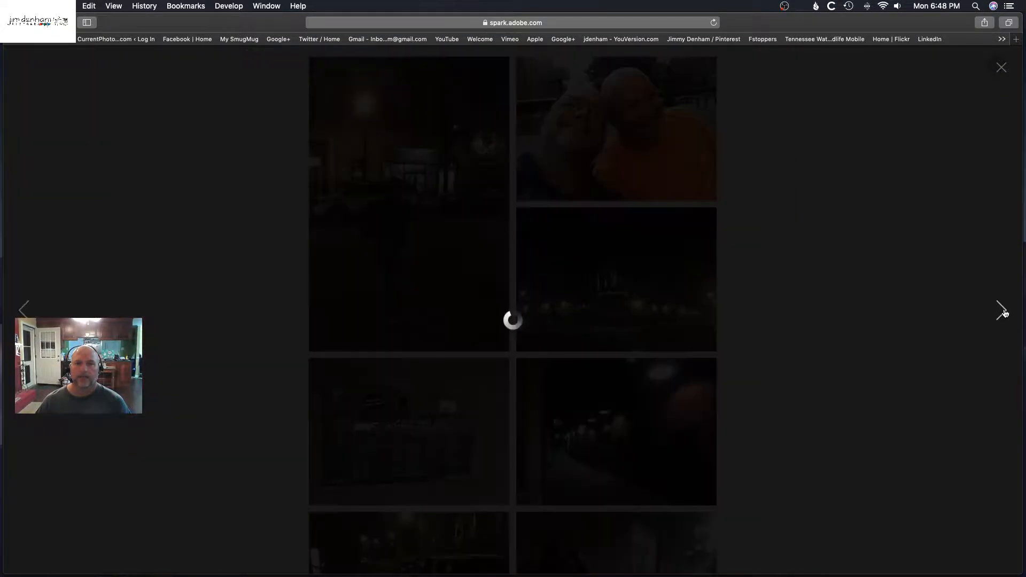
left_click(1001, 68)
- View the grid photo of the parked van at full size, close it, and leave the preview
scroll(471, 339, "down", 4)
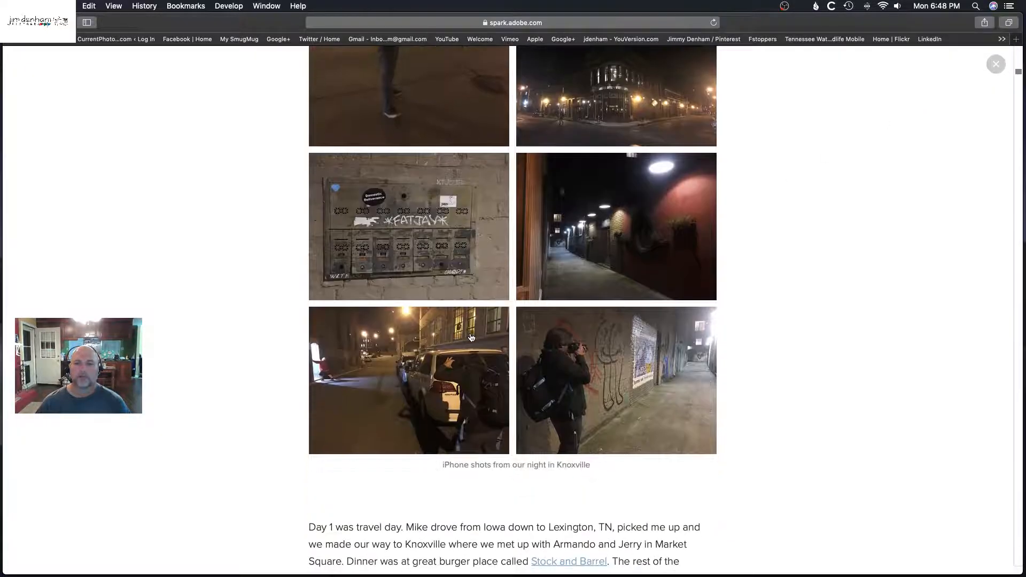
left_click(413, 375)
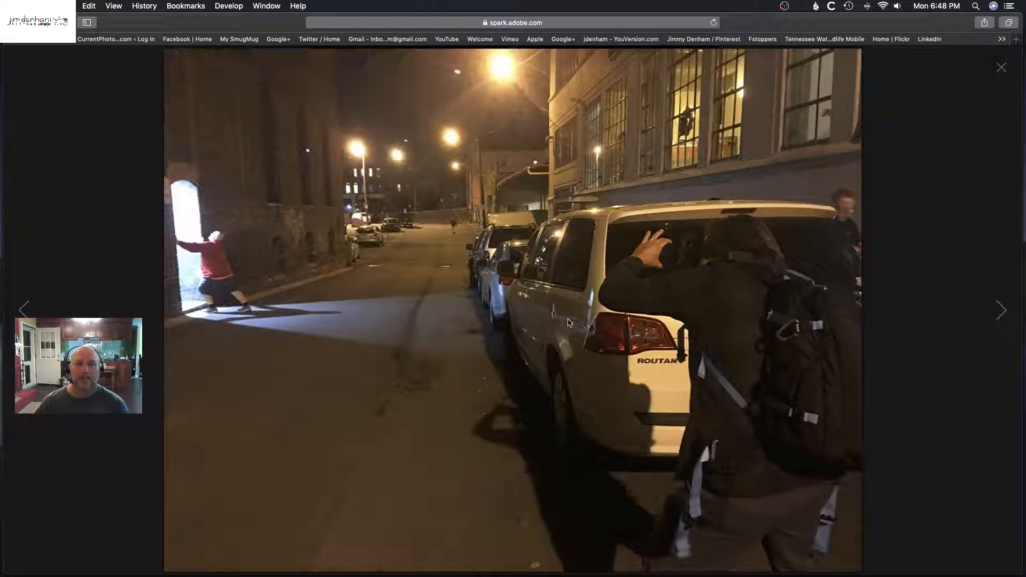
left_click(999, 67)
scroll(835, 121, "up", 5)
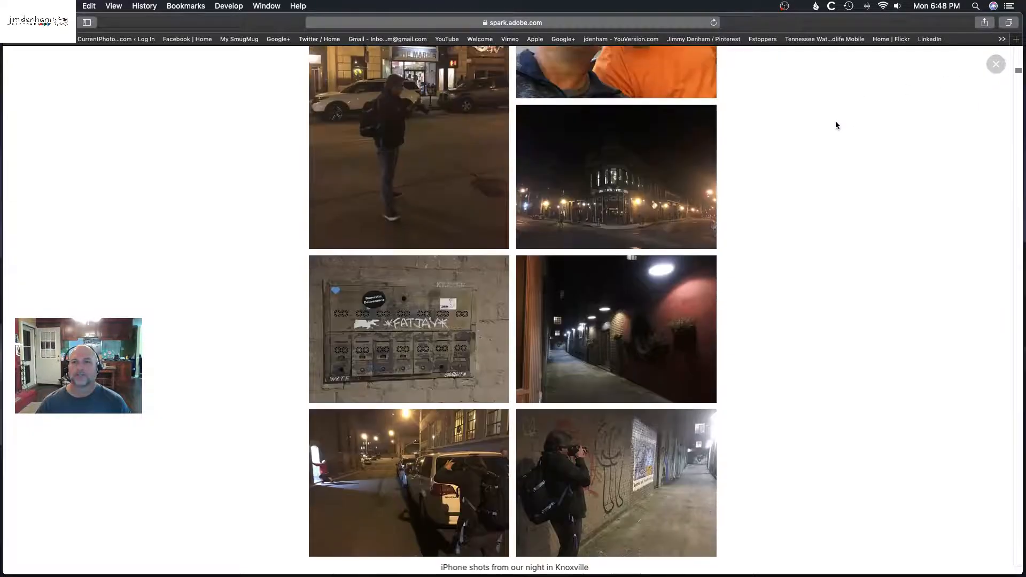
left_click(989, 66)
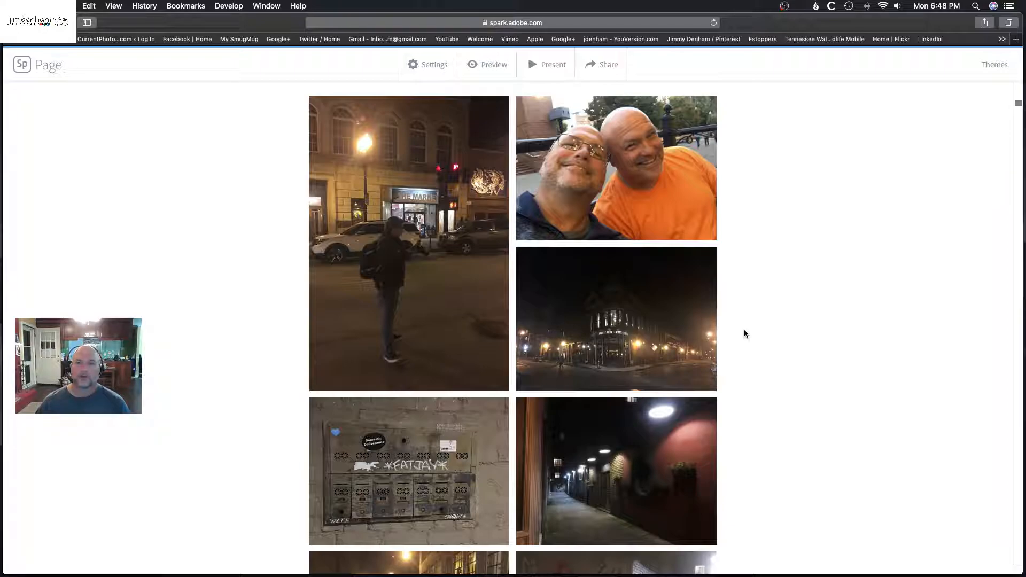
- Review the Day 1 paragraph and embedded video, and bring up the layout options of the Day 2 Knoxville cover photo below
scroll(745, 340, "down", 10)
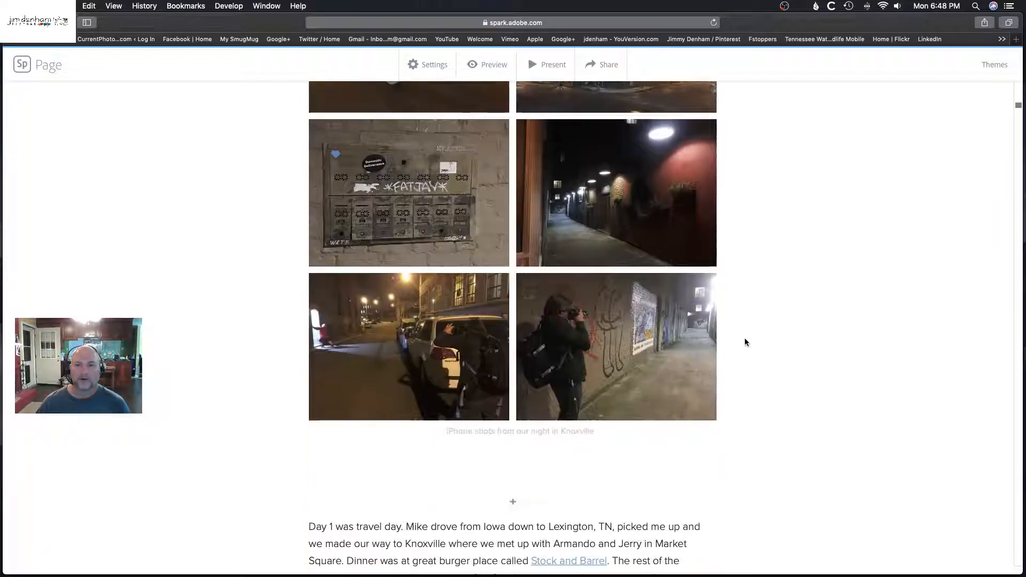
scroll(746, 342, "down", 3)
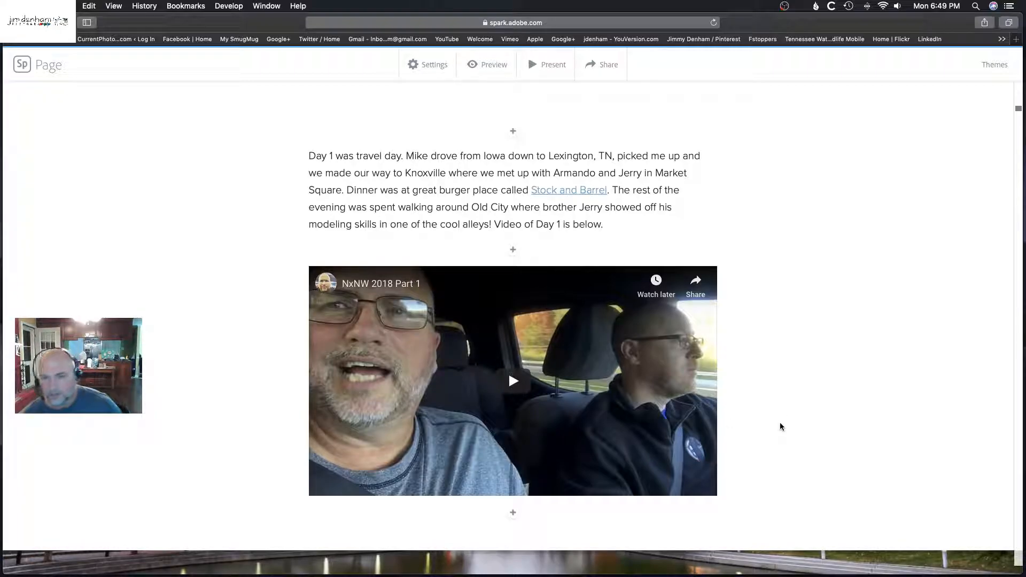
scroll(781, 425, "down", 8)
scroll(782, 427, "up", 2)
scroll(782, 427, "down", 1)
scroll(782, 427, "up", 1)
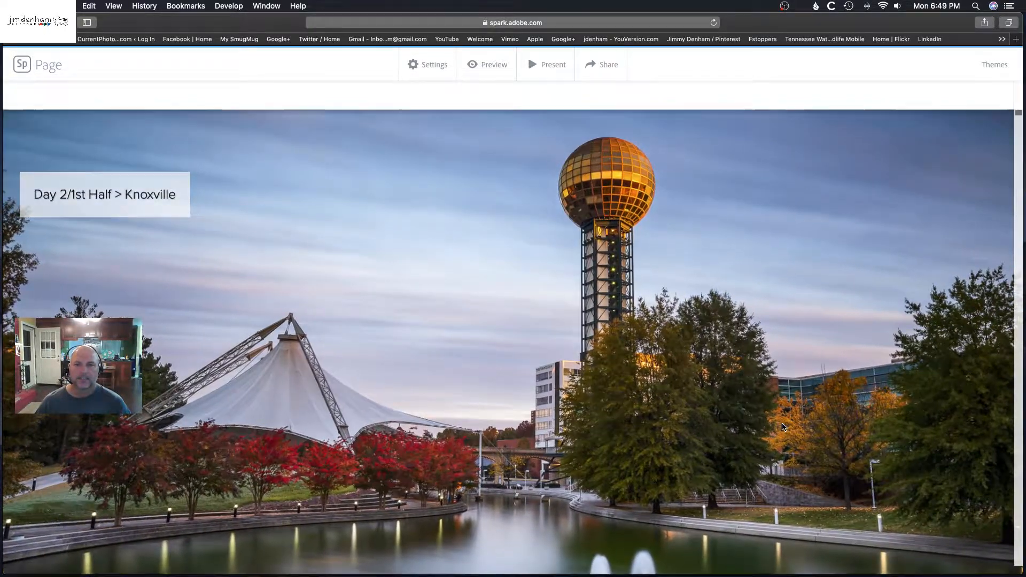
scroll(784, 427, "down", 1)
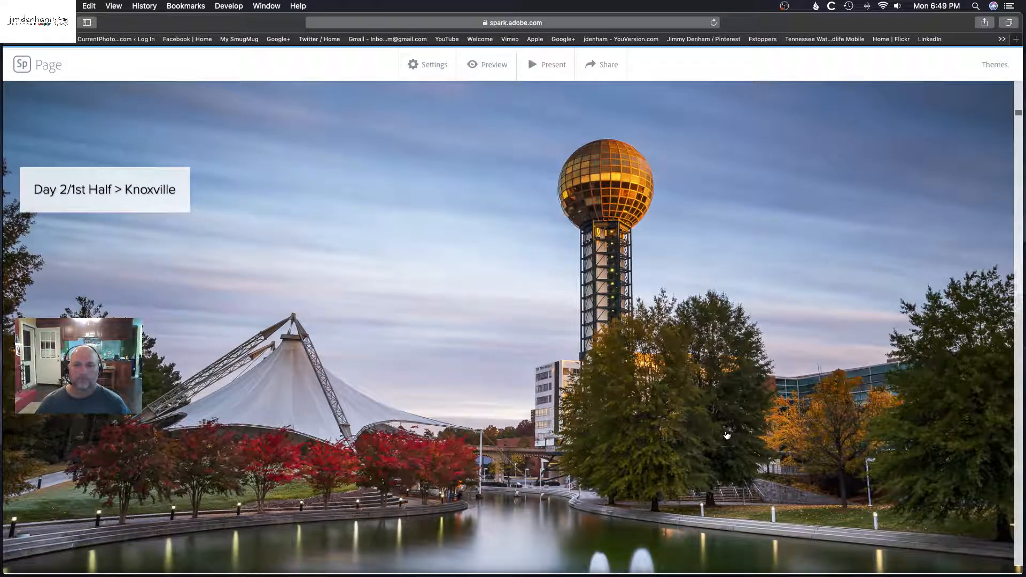
left_click(503, 273)
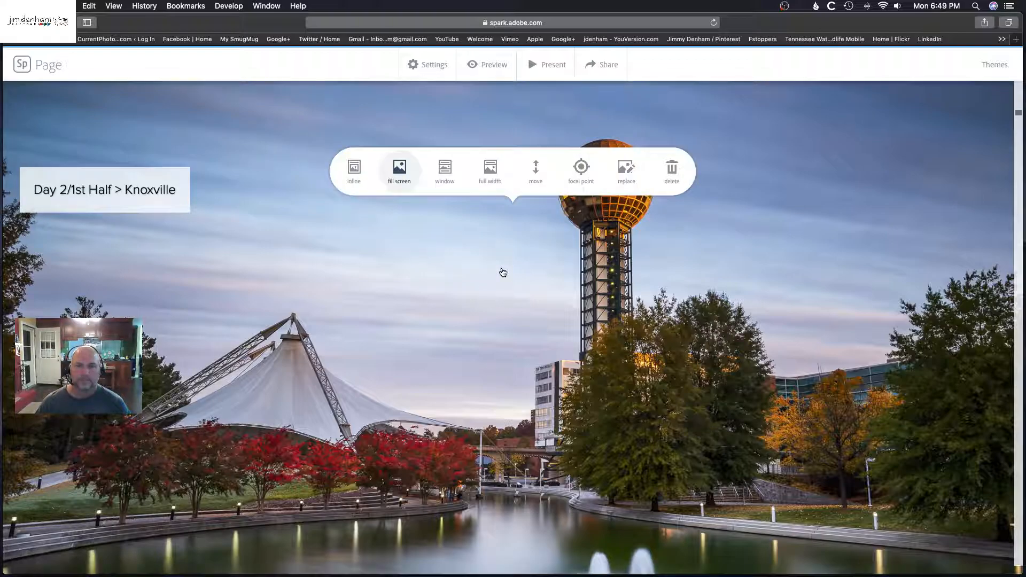
left_click(678, 306)
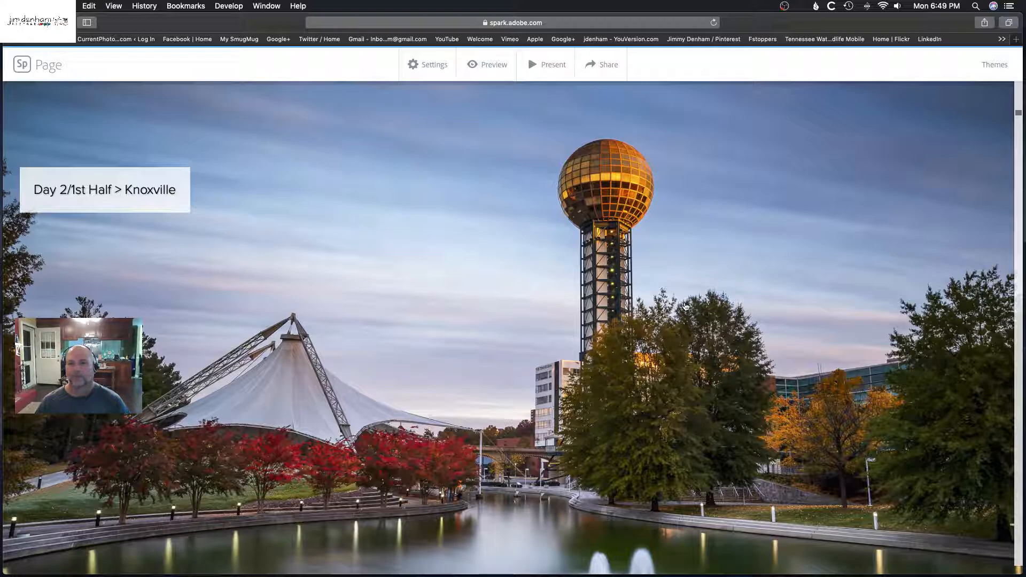
- Move the Day 2 Knoxville photo's focal point down to tree level, between the white tent and the tower, and save it
scroll(678, 312, "up", 4)
scroll(678, 312, "down", 4)
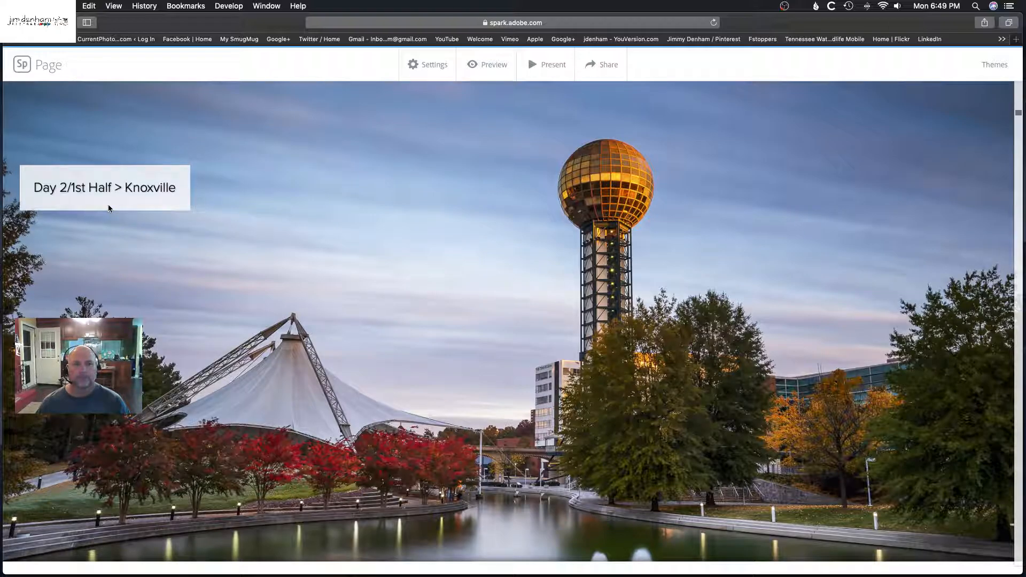
scroll(497, 261, "up", 2)
scroll(497, 262, "down", 2)
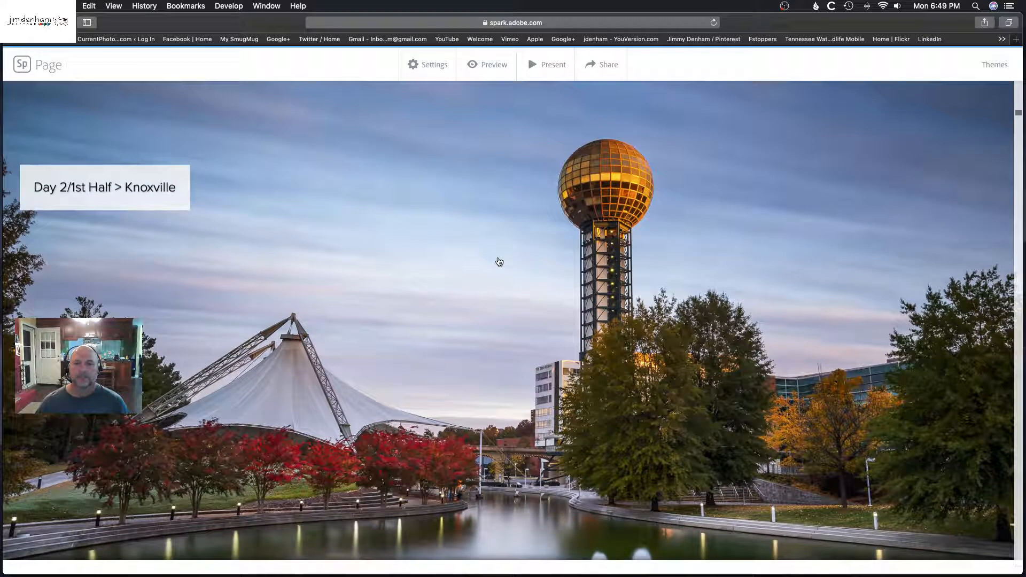
left_click(558, 294)
left_click(587, 176)
left_click_drag(516, 324, 522, 383)
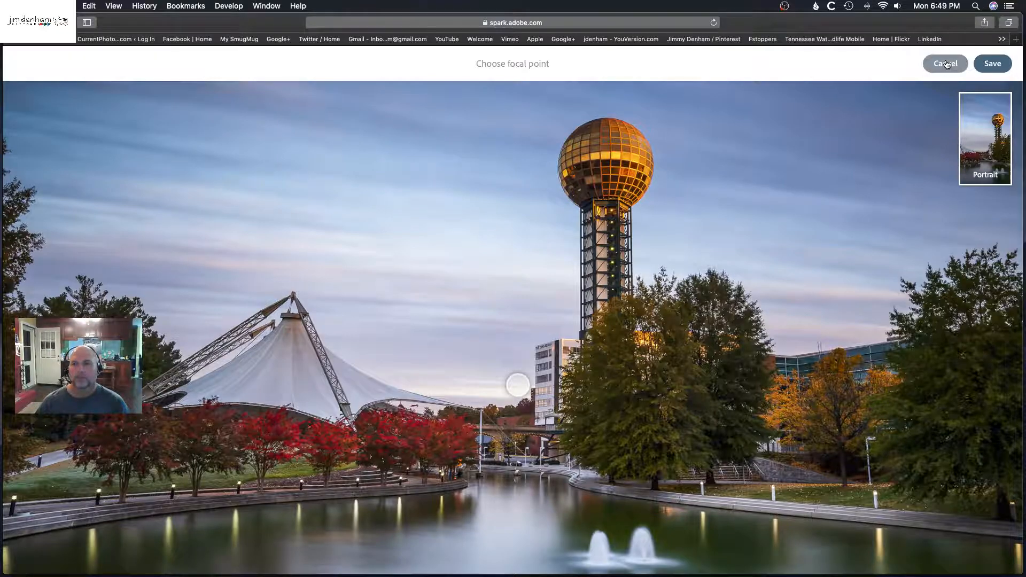
left_click(993, 63)
- Examine the Day 2 paragraphs and the full-screen black-and-white bridge photo beneath them
scroll(603, 297, "down", 10)
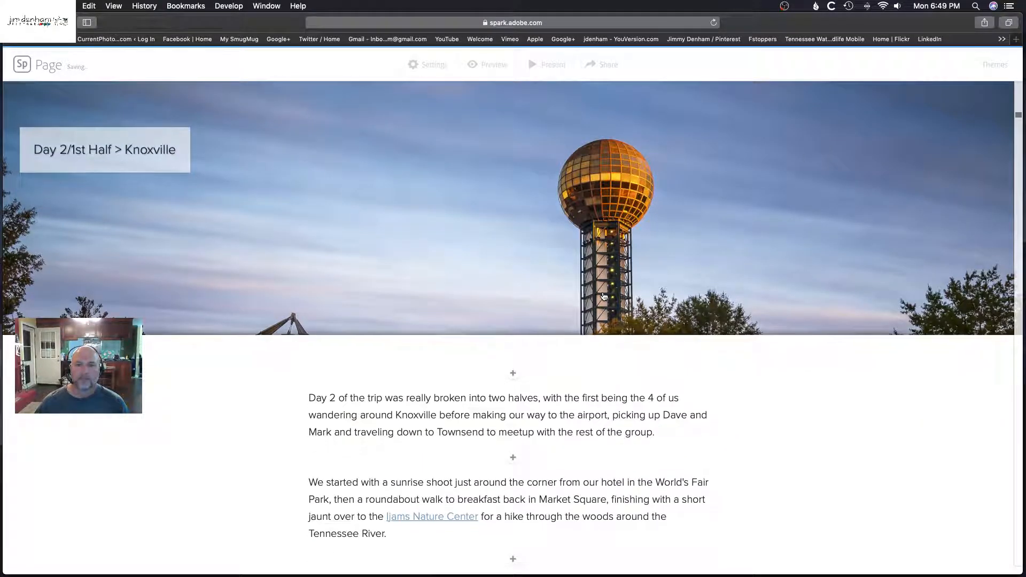
scroll(604, 296, "down", 3)
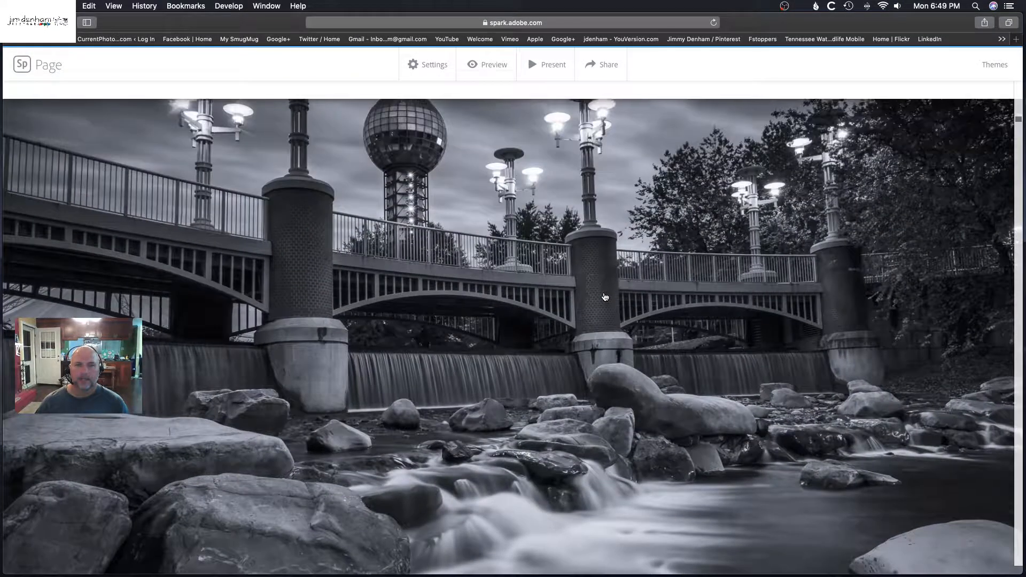
scroll(604, 297, "down", 5)
scroll(605, 297, "up", 10)
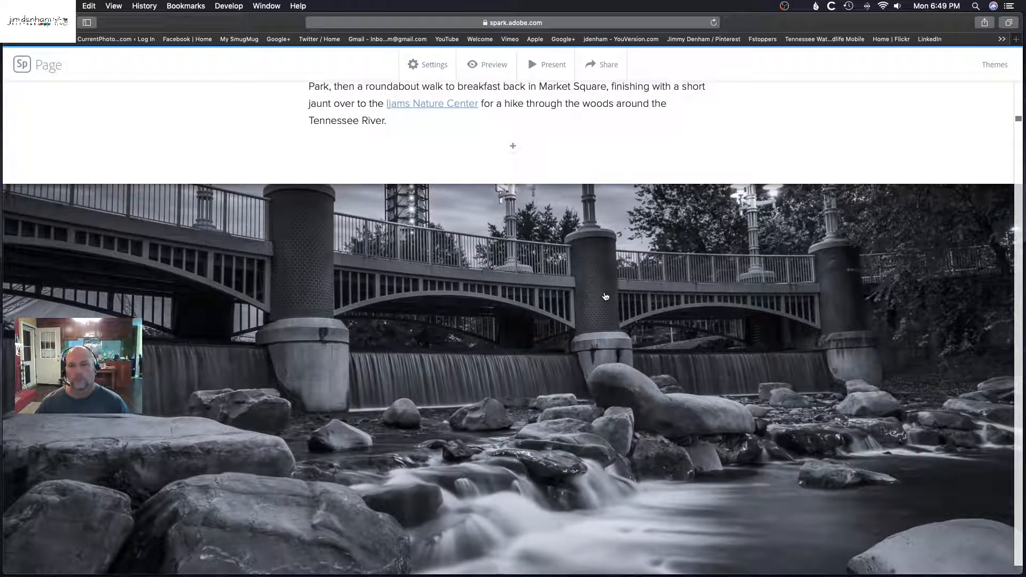
scroll(606, 296, "down", 3)
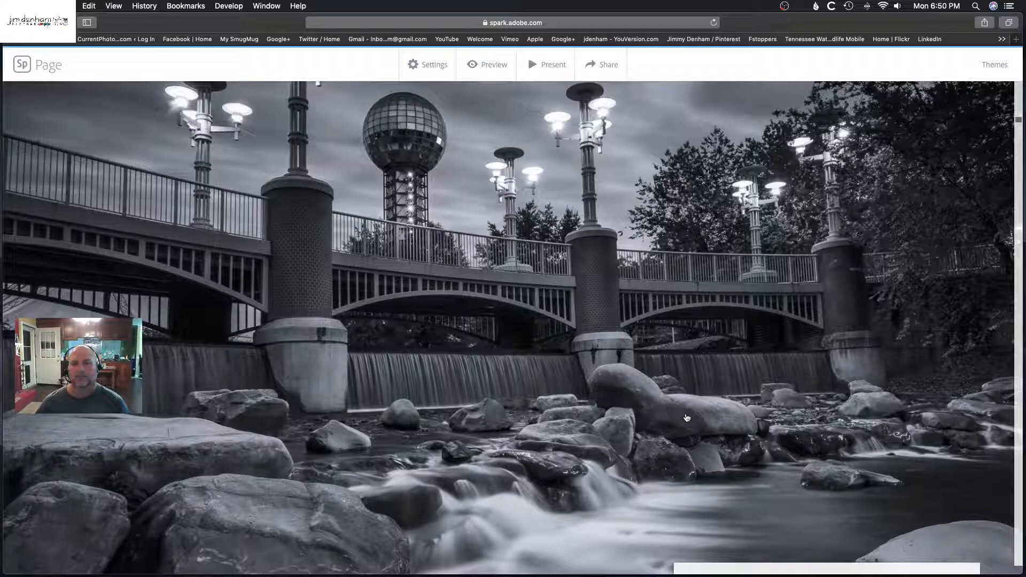
- Examine the text and photos in the panel that passes over the black-and-white bridge photo, through to the Tennessee theatre shot
scroll(687, 417, "down", 5)
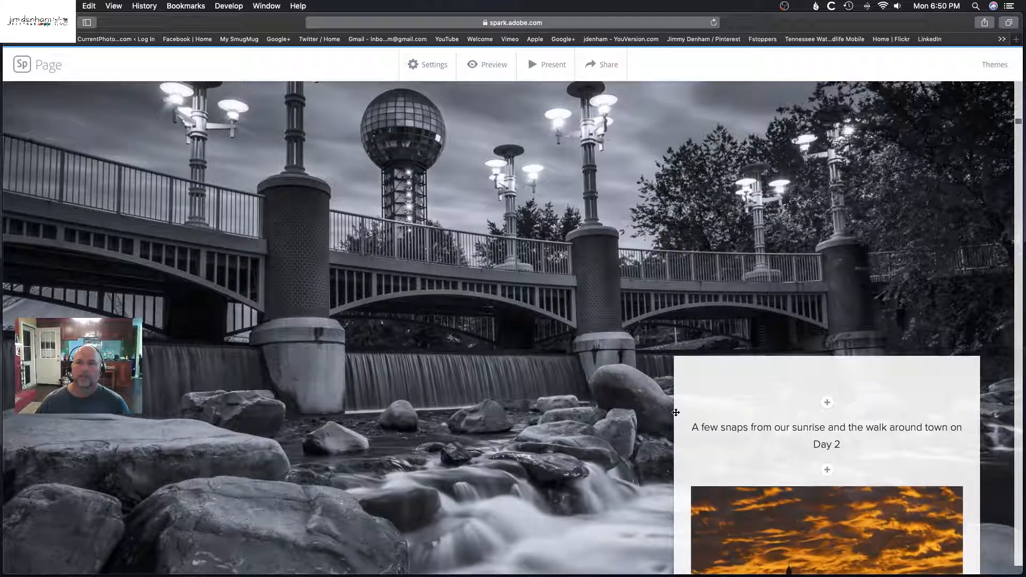
scroll(772, 424, "down", 5)
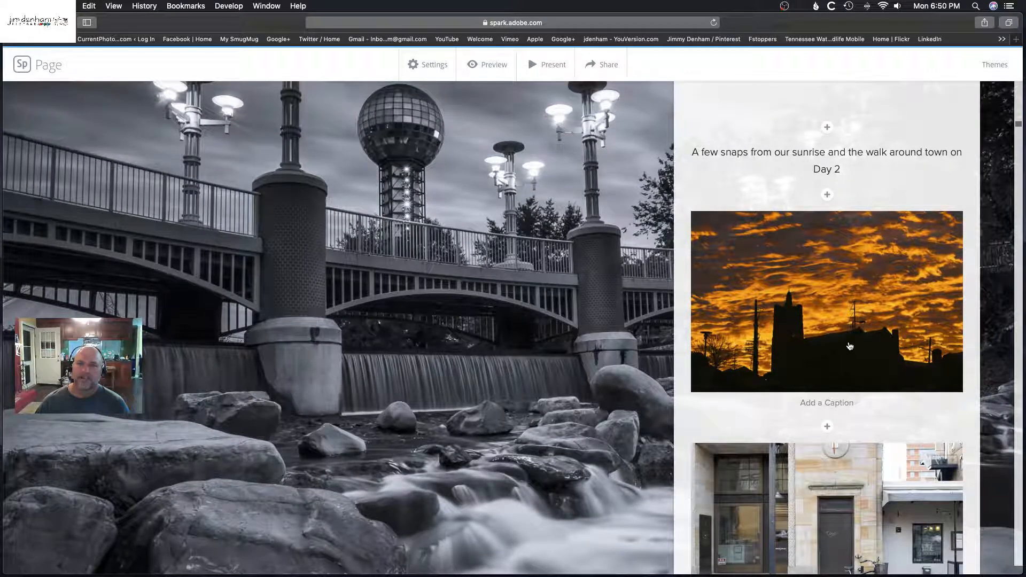
scroll(762, 376, "down", 5)
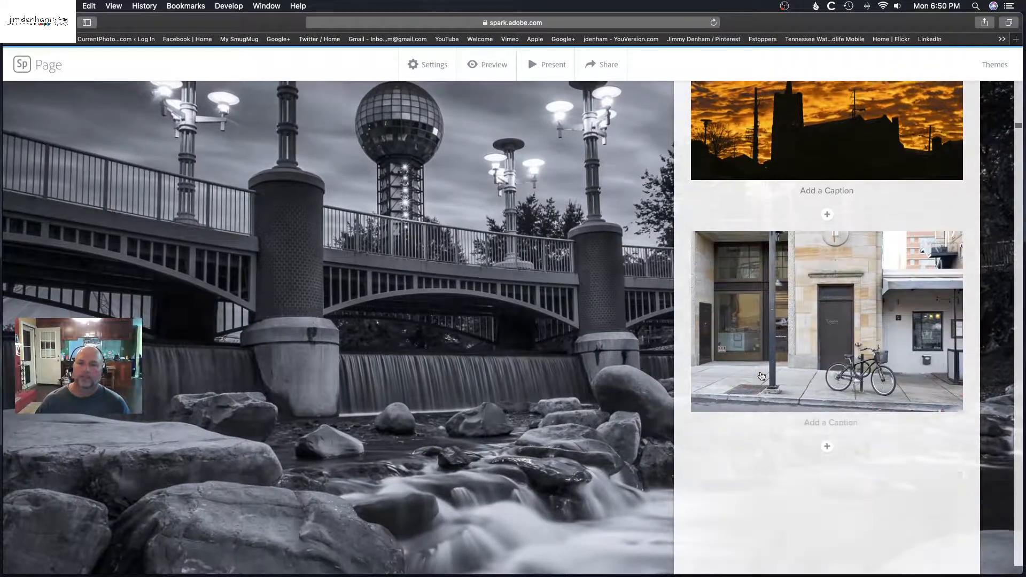
scroll(761, 376, "down", 3)
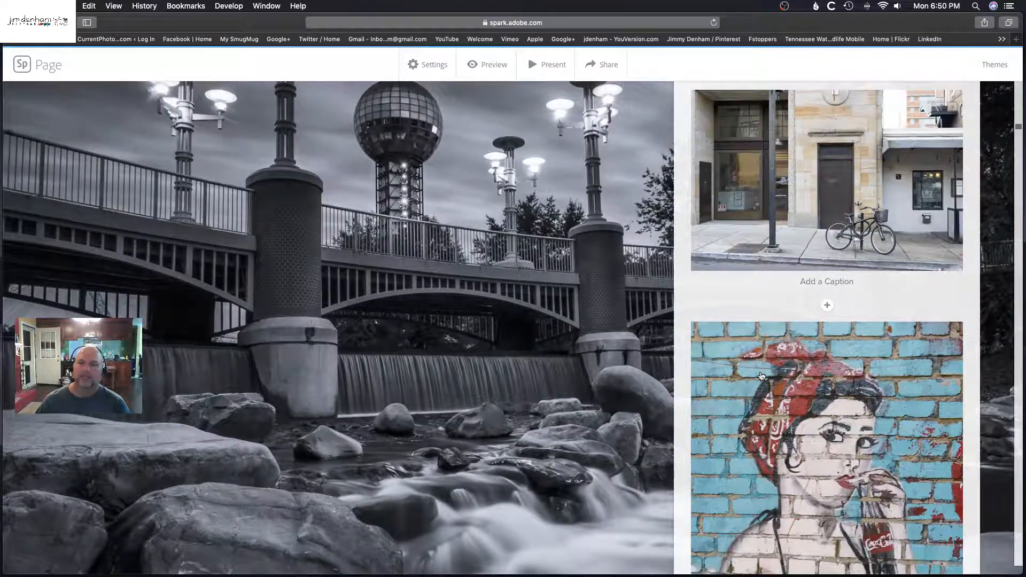
scroll(761, 375, "down", 2)
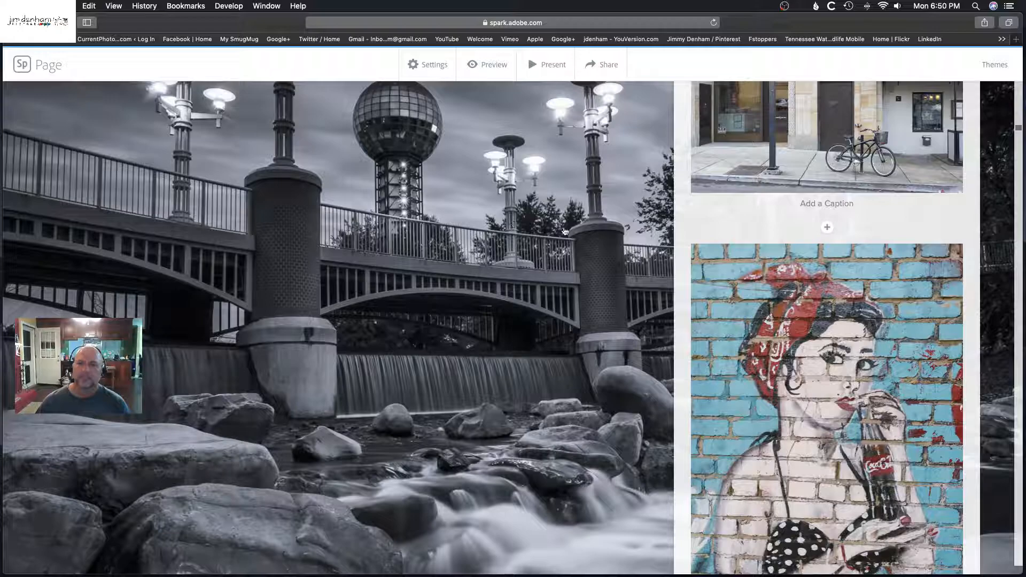
scroll(772, 319, "down", 6)
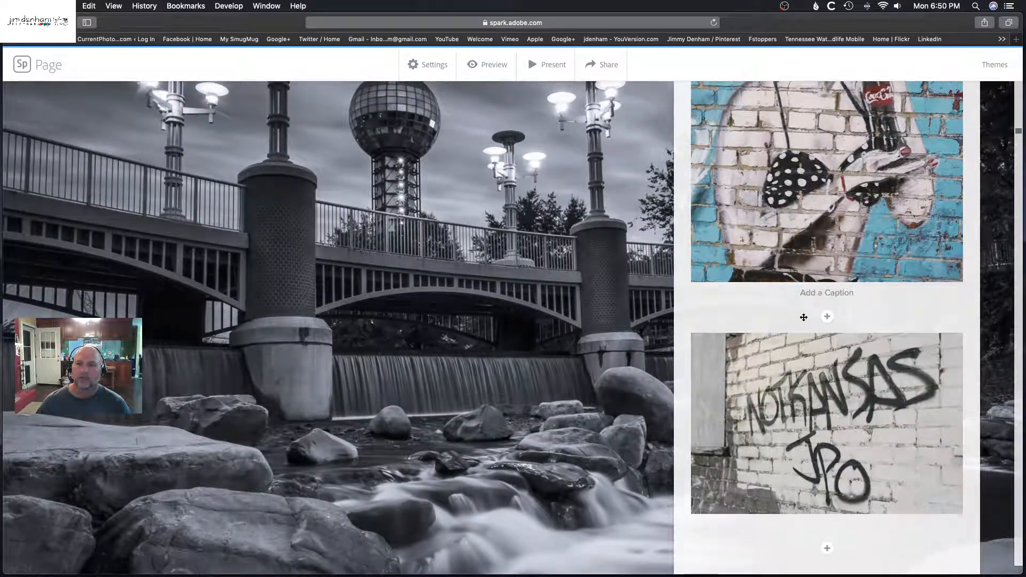
scroll(784, 350, "down", 2)
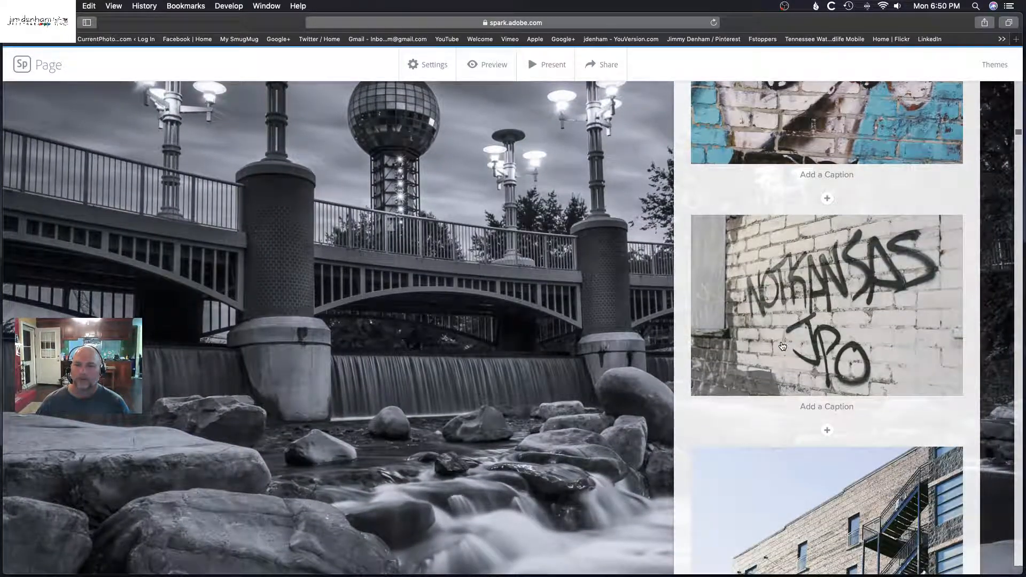
scroll(783, 346, "down", 5)
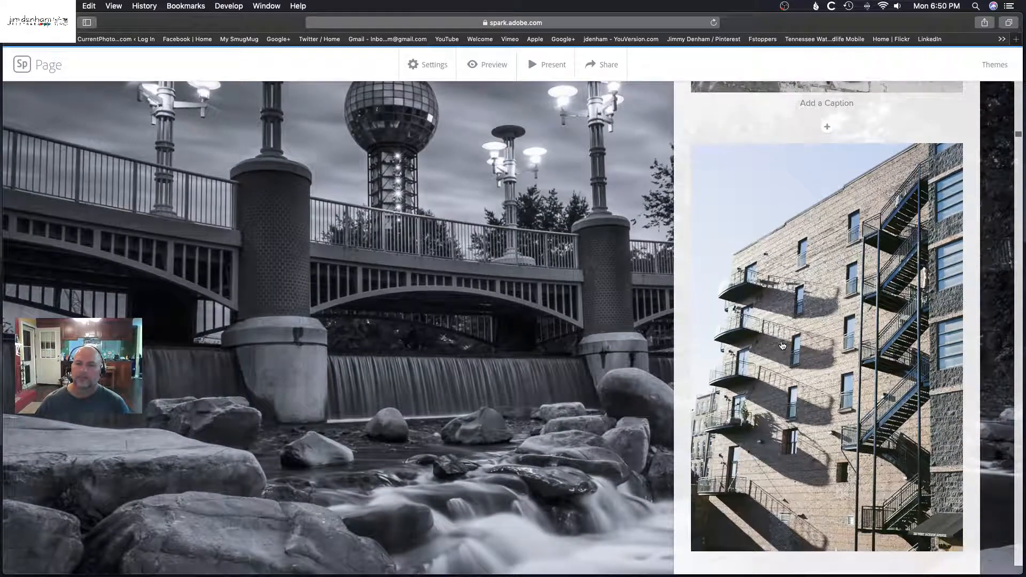
scroll(783, 346, "down", 7)
scroll(782, 342, "down", 4)
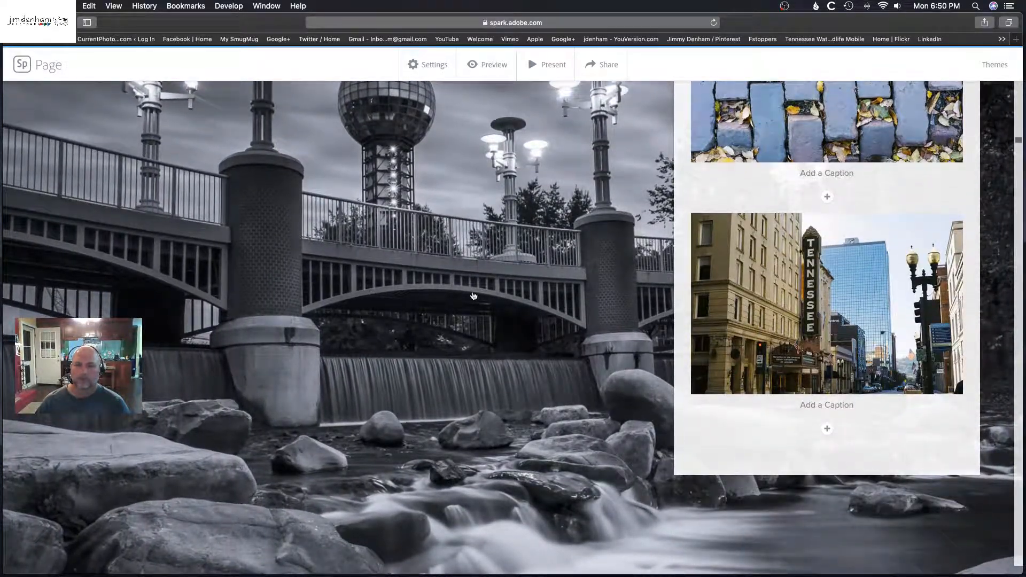
- Check the photo grid of the guys below the bridge section and return to the last photos of the overlay panel
scroll(778, 295, "down", 8)
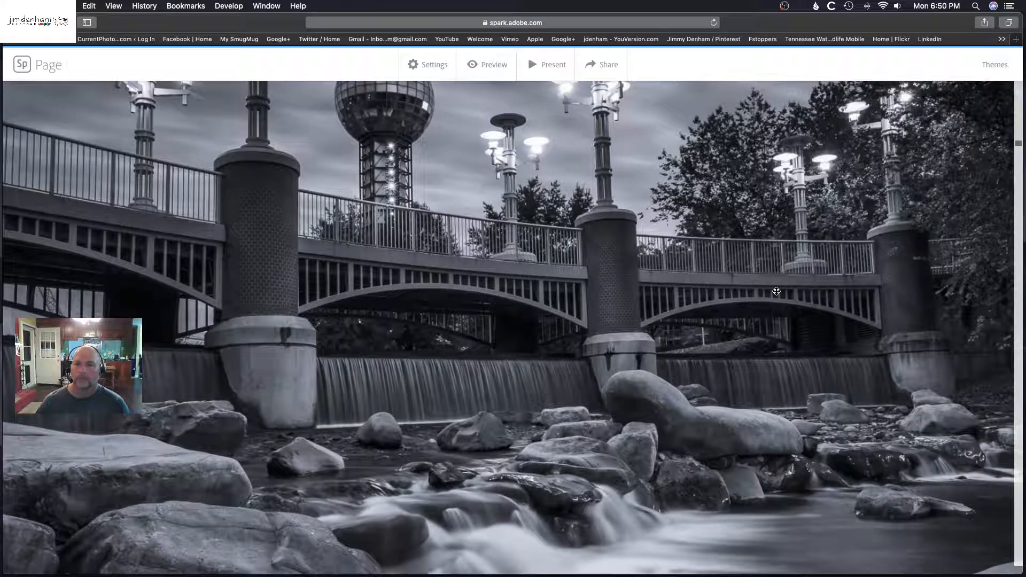
scroll(776, 295, "down", 9)
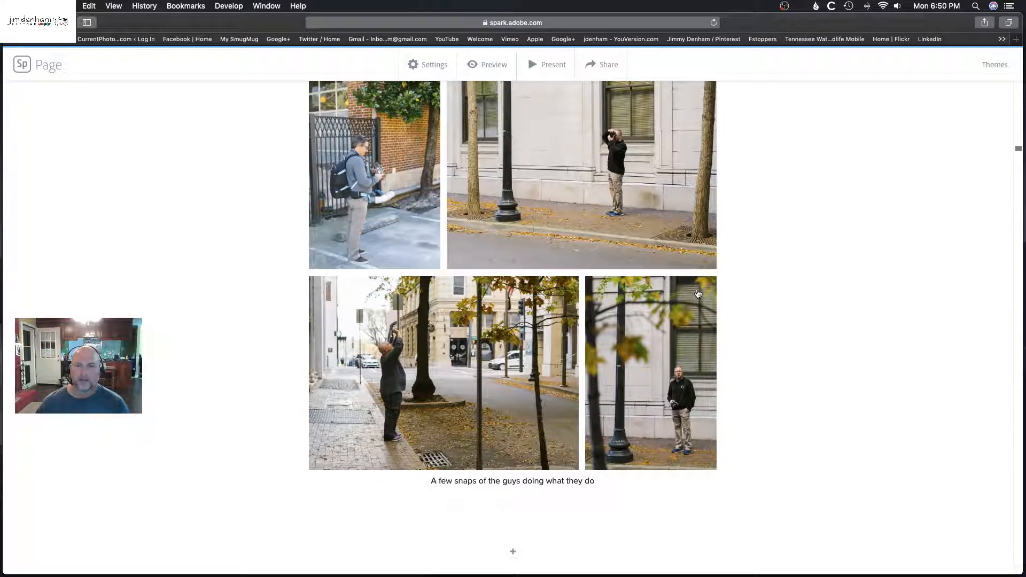
scroll(698, 293, "up", 10)
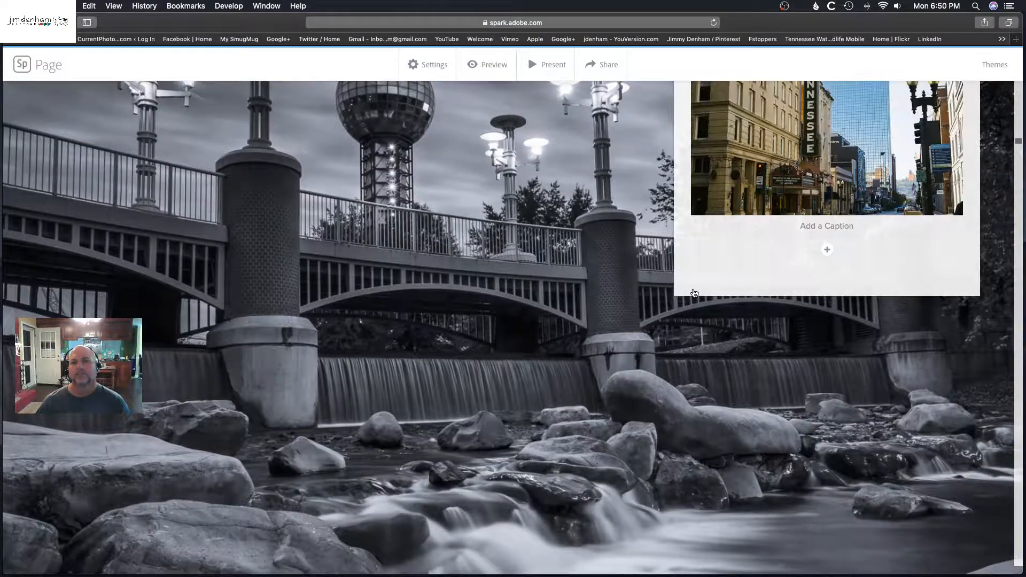
scroll(693, 294, "up", 5)
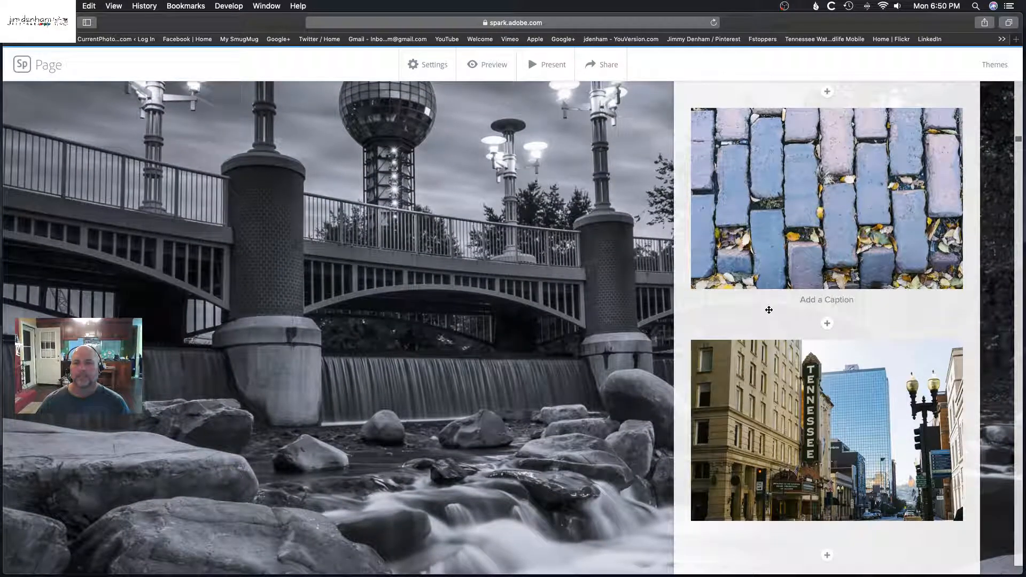
- Examine the last photos of the panel over the black-and-white bridge photo and the transition to the full-screen bird photo
left_click_drag(766, 310, 791, 305)
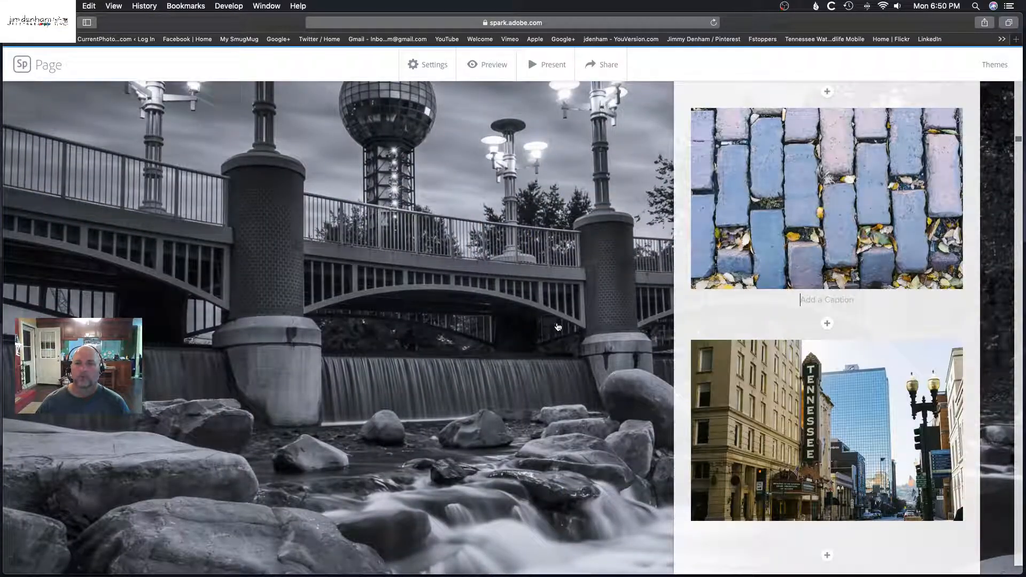
scroll(582, 328, "down", 3)
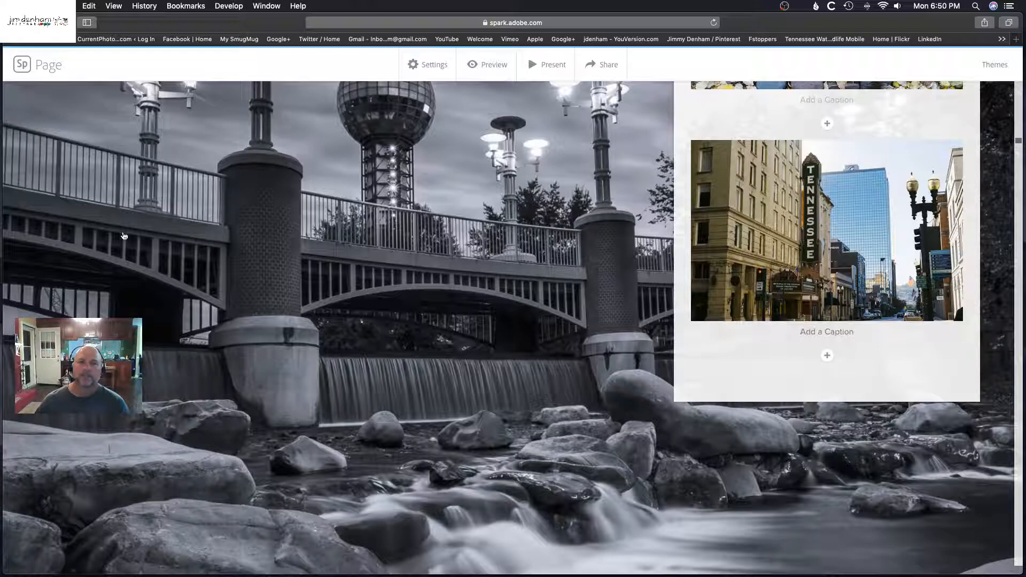
scroll(422, 238, "down", 15)
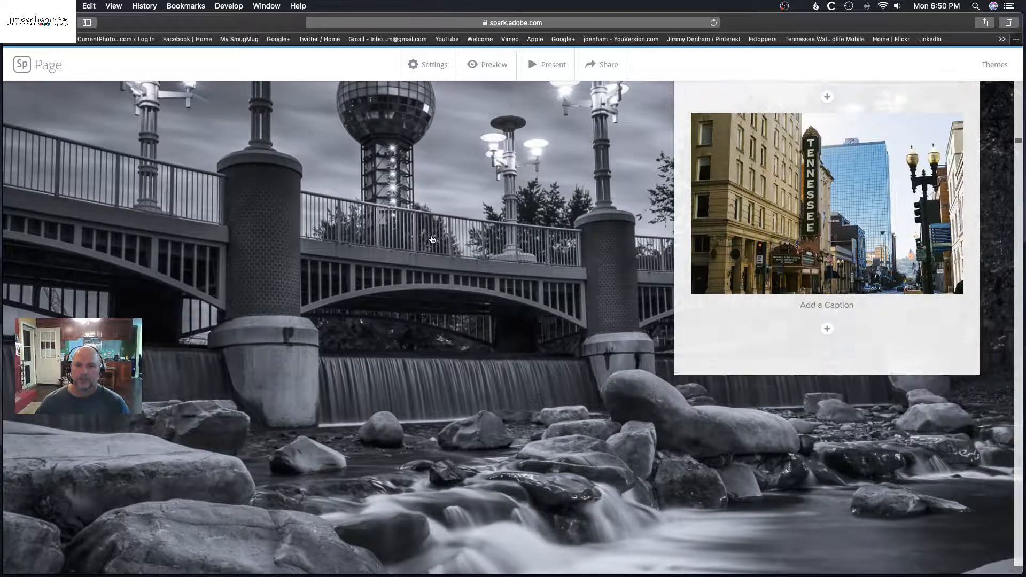
scroll(435, 241, "down", 2)
scroll(435, 241, "up", 3)
scroll(436, 241, "down", 4)
scroll(435, 242, "down", 6)
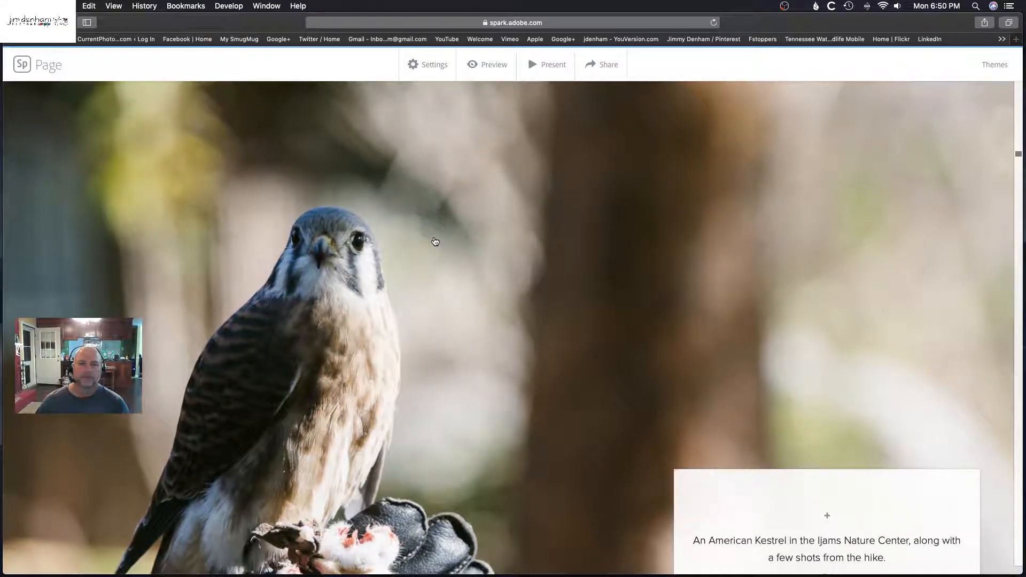
- Examine the Ijams Nature Center text and hike photos in the panel that passes over the American Kestrel photo
scroll(779, 295, "down", 1)
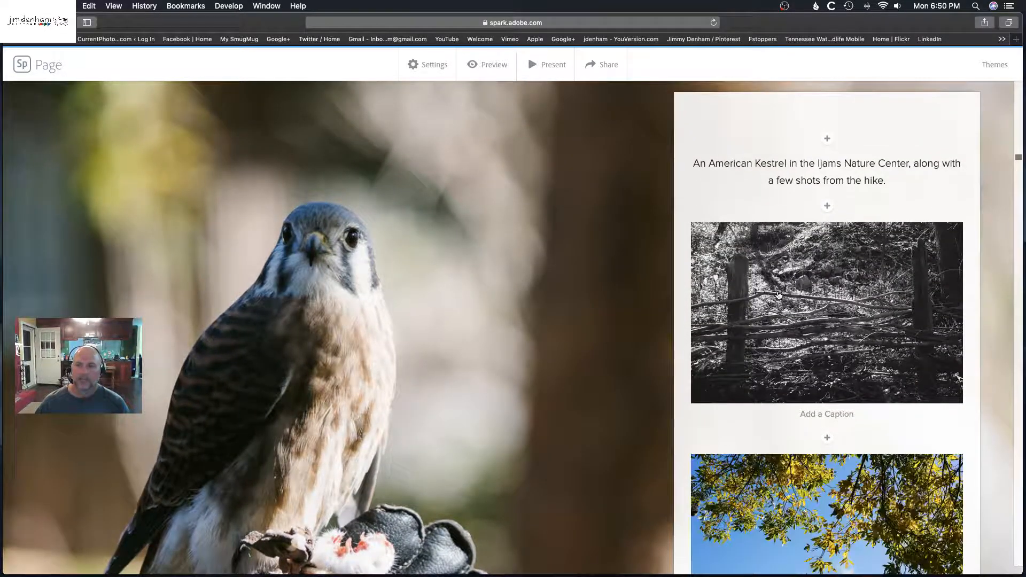
scroll(784, 295, "down", 3)
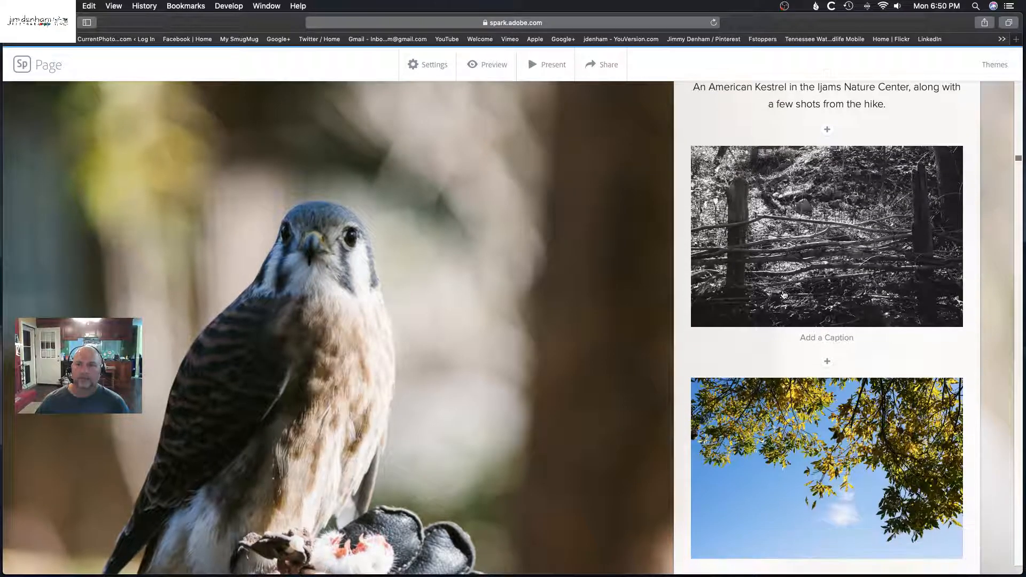
scroll(784, 295, "down", 8)
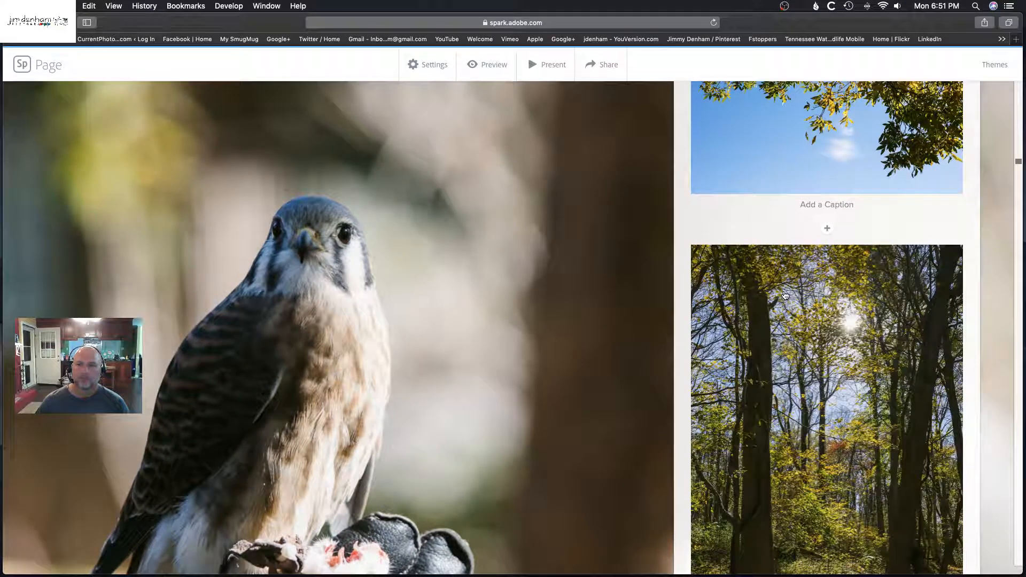
scroll(784, 294, "down", 8)
scroll(785, 294, "down", 3)
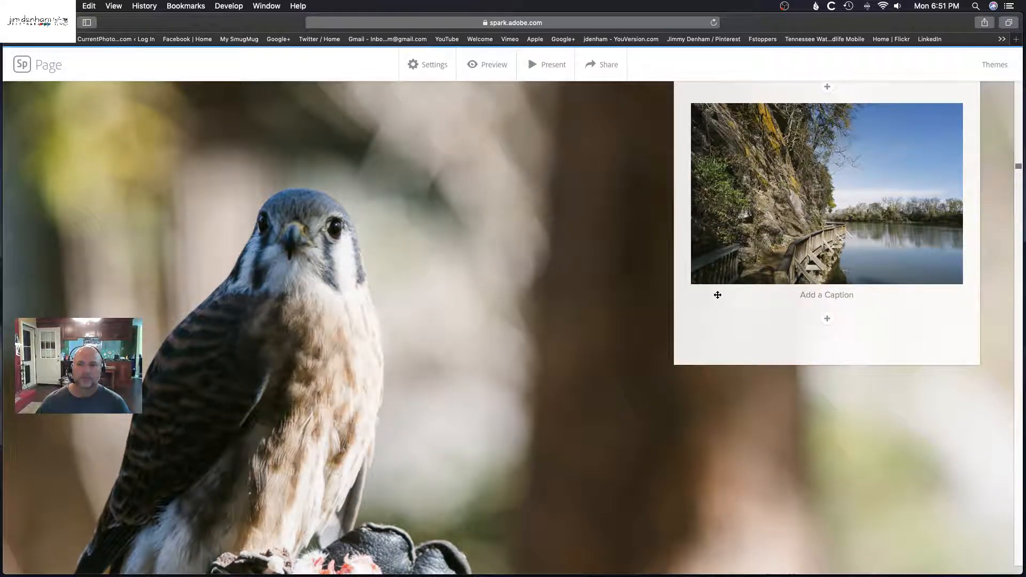
- Examine the Day 2/2nd Half > Tremont title photo, its paragraphs and the captioned green tree photo beneath them
scroll(717, 295, "down", 10)
scroll(686, 296, "down", 5)
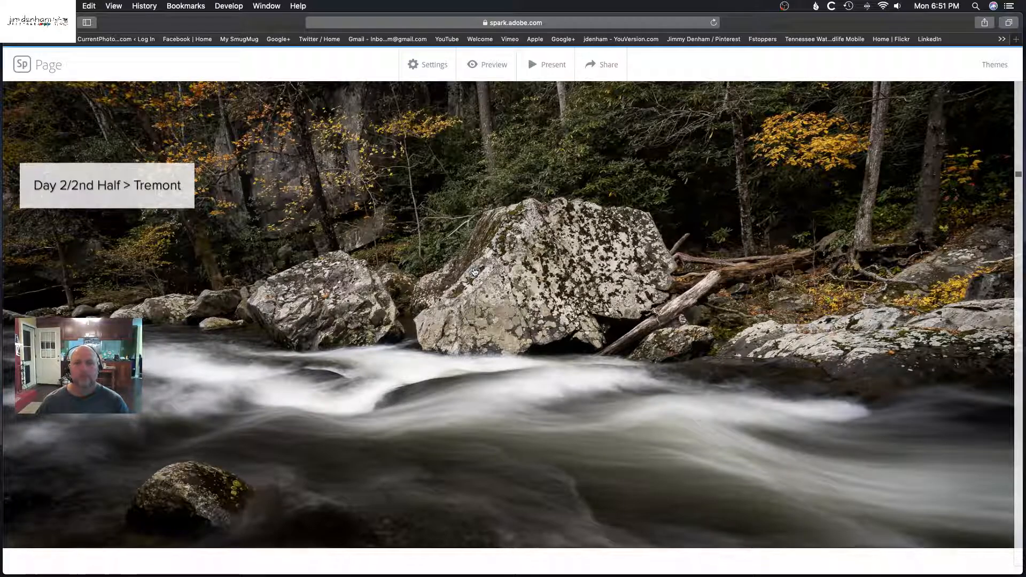
scroll(475, 272, "up", 2)
scroll(474, 272, "down", 1)
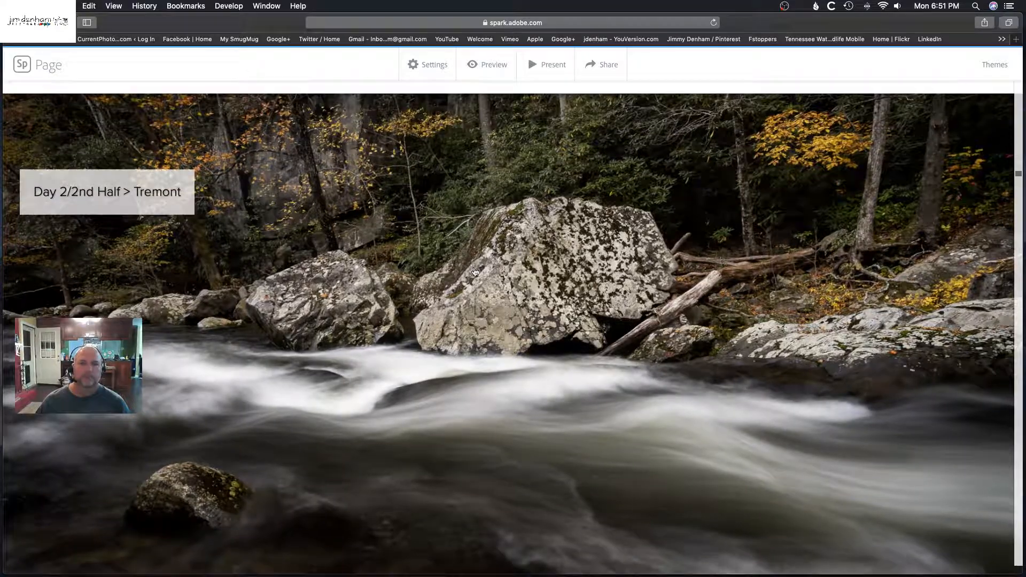
scroll(430, 279, "down", 15)
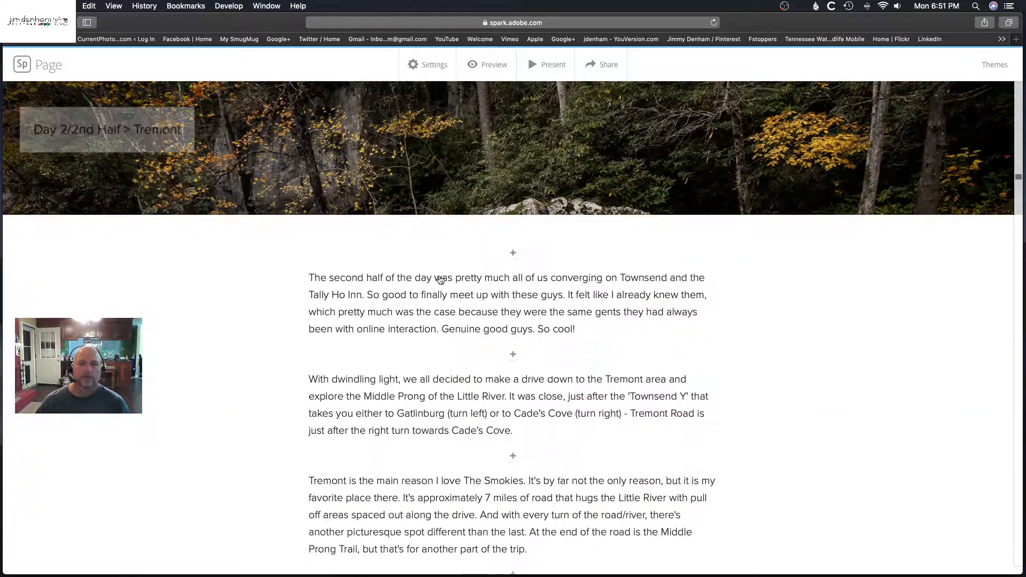
scroll(460, 285, "up", 5)
scroll(460, 285, "down", 3)
scroll(460, 285, "down", 10)
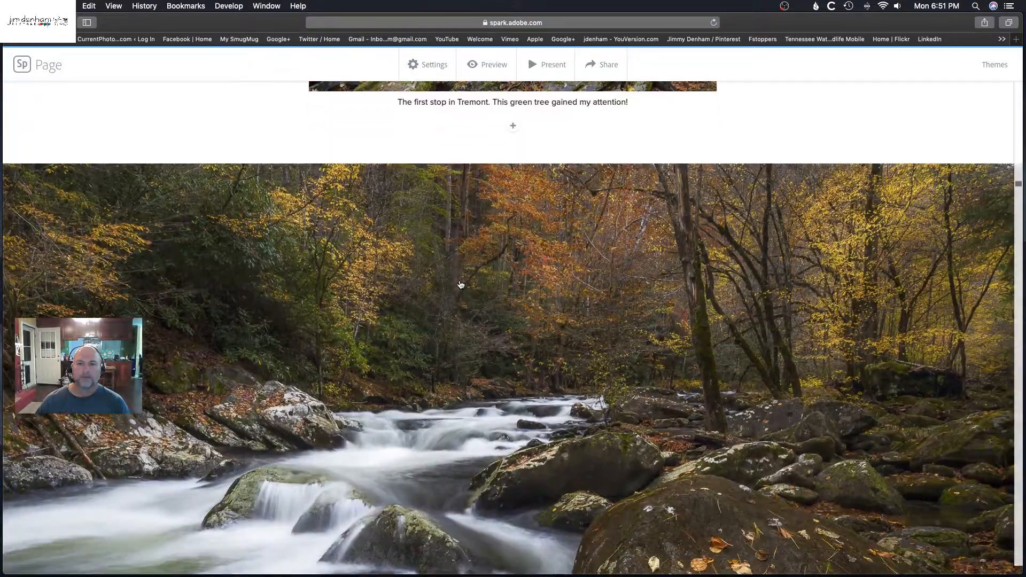
- Examine the full-width Tremont river photos, the photo panel over the driftwood shot and the start of the Day 2 highlights video
scroll(460, 285, "down", 10)
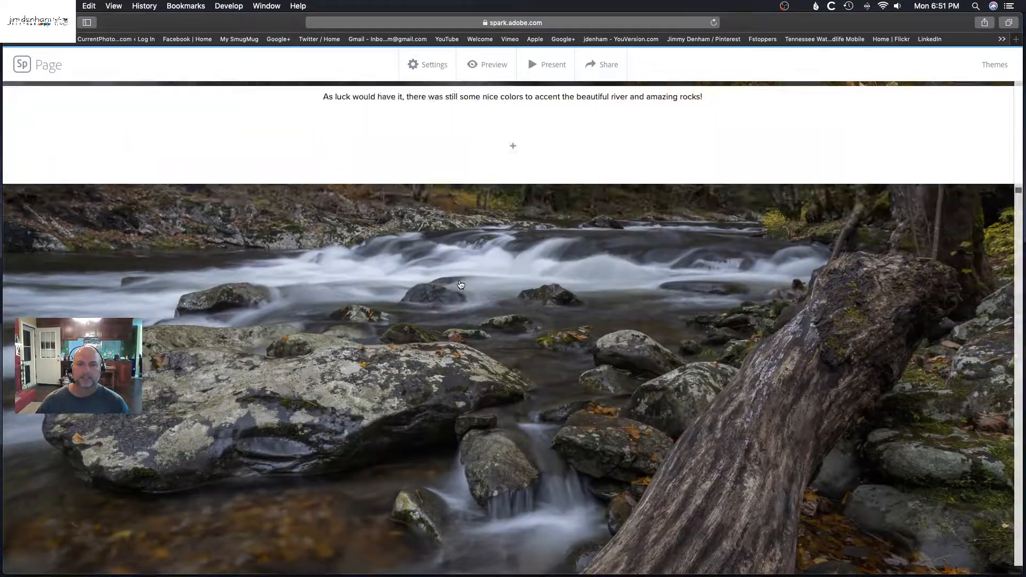
scroll(461, 285, "down", 2)
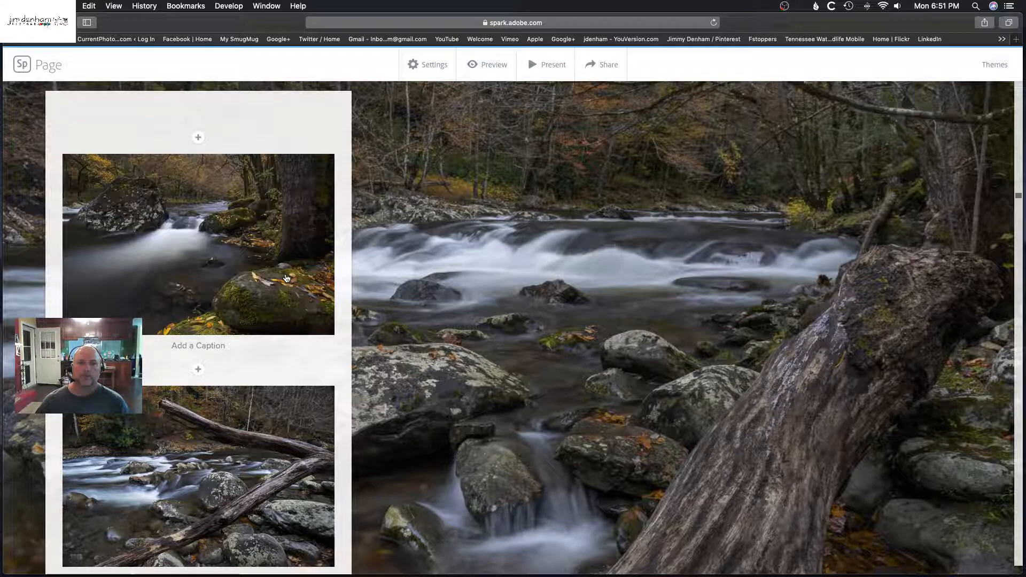
scroll(286, 278, "down", 10)
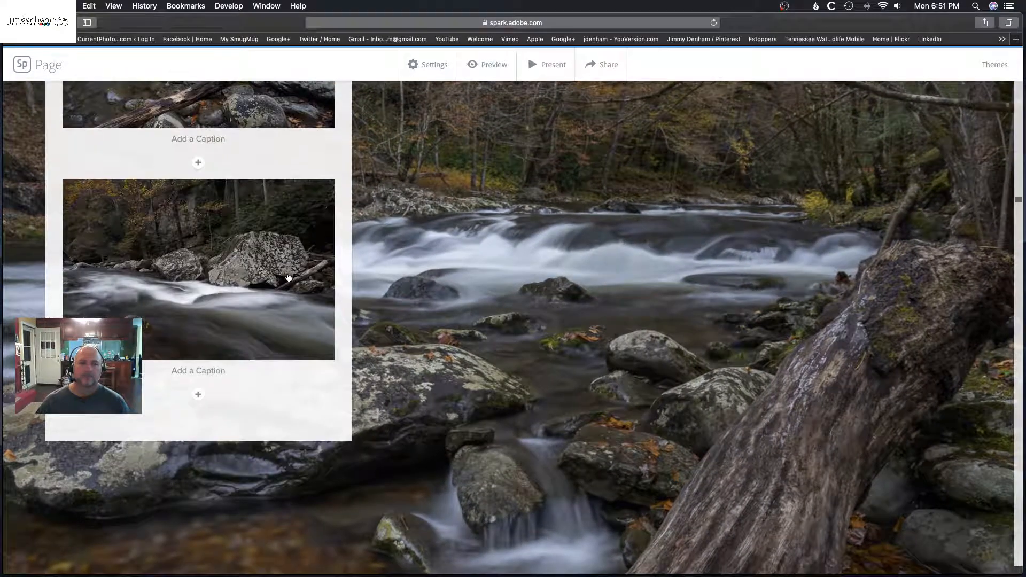
scroll(288, 278, "down", 10)
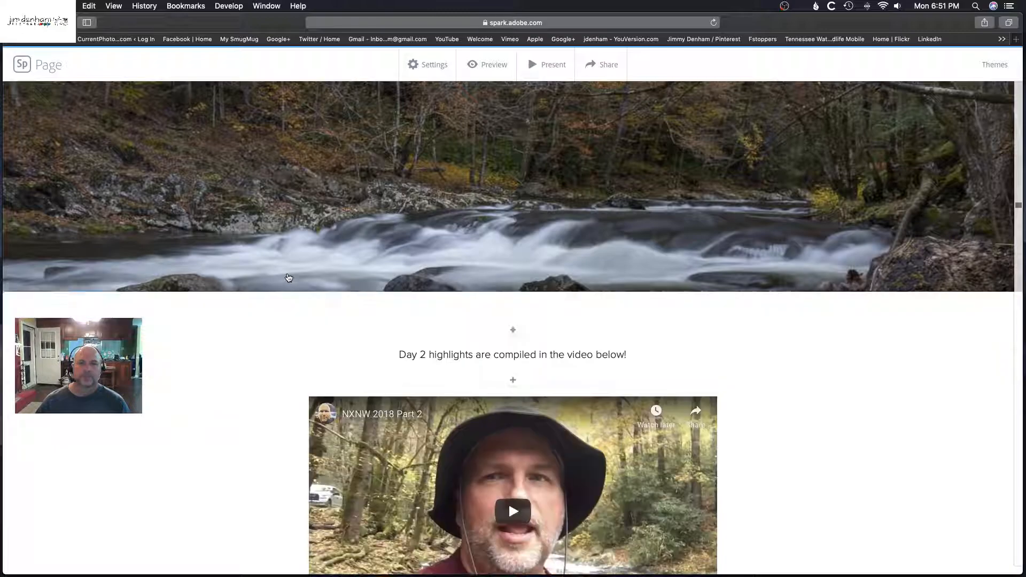
scroll(287, 278, "down", 2)
- Go back up to the green tree photo in the Tremont section and check the page's sharing options
scroll(288, 277, "up", 10)
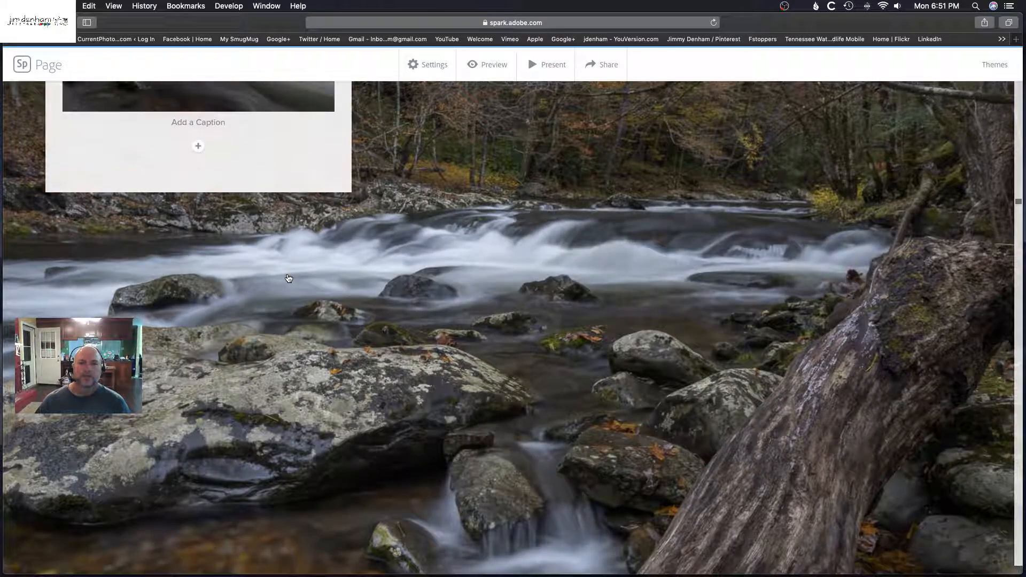
scroll(288, 278, "up", 8)
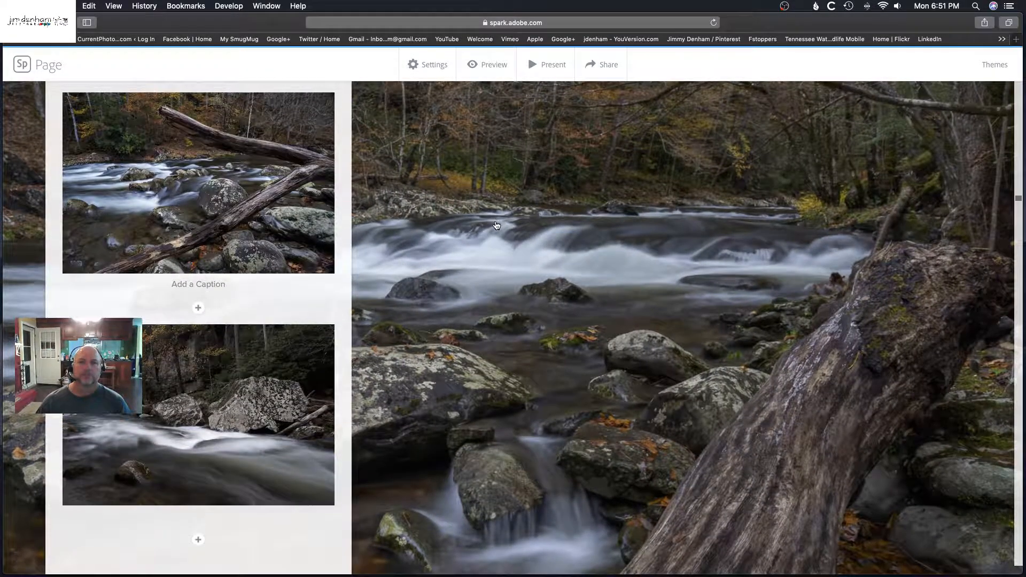
scroll(496, 223, "up", 8)
scroll(572, 205, "up", 10)
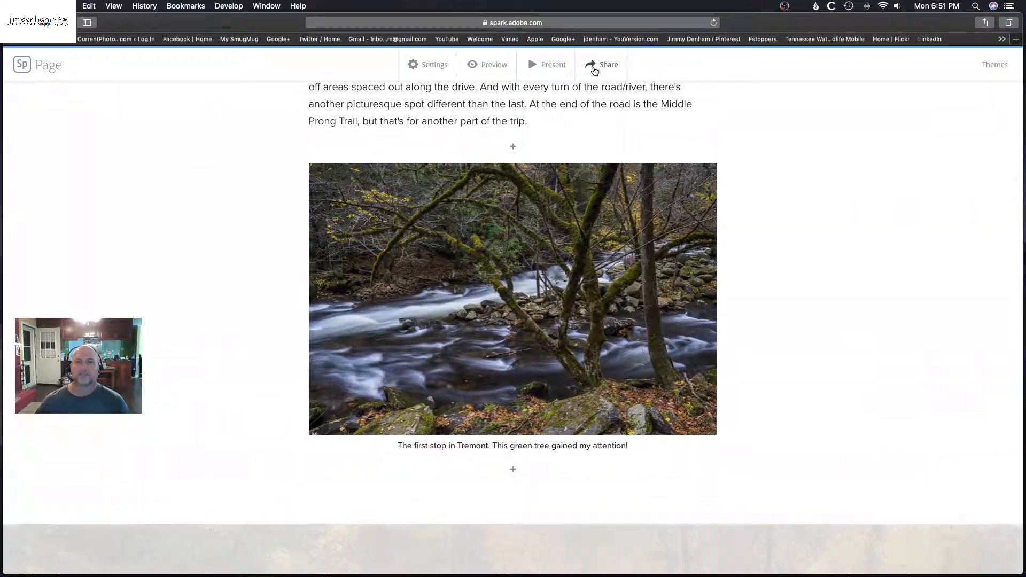
left_click(599, 65)
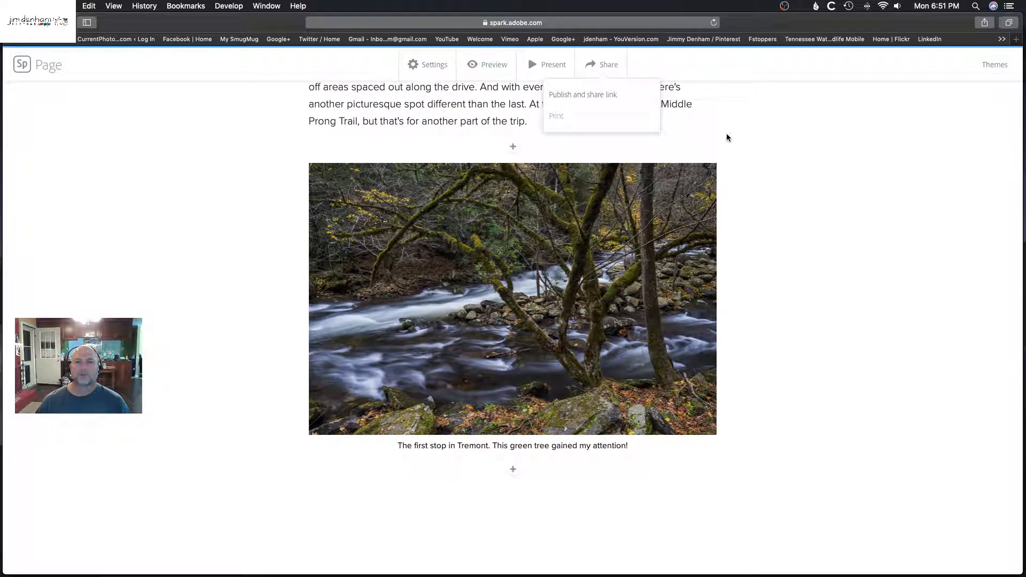
left_click(734, 135)
- Review the Tremont photo panel over the driftwood river shot again, through to the NXNW 2018 Part 2 video
scroll(720, 142, "down", 10)
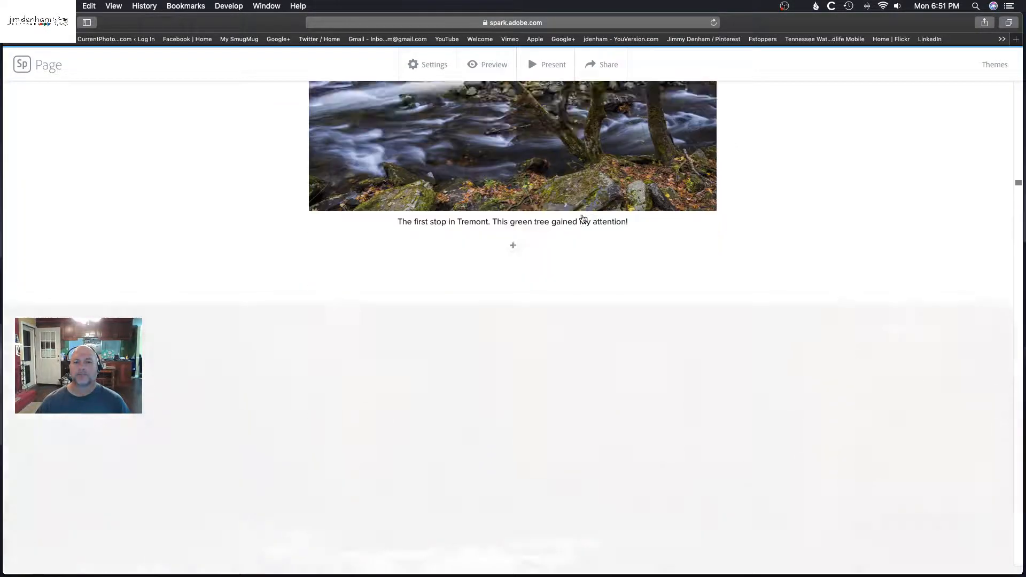
scroll(583, 219, "down", 15)
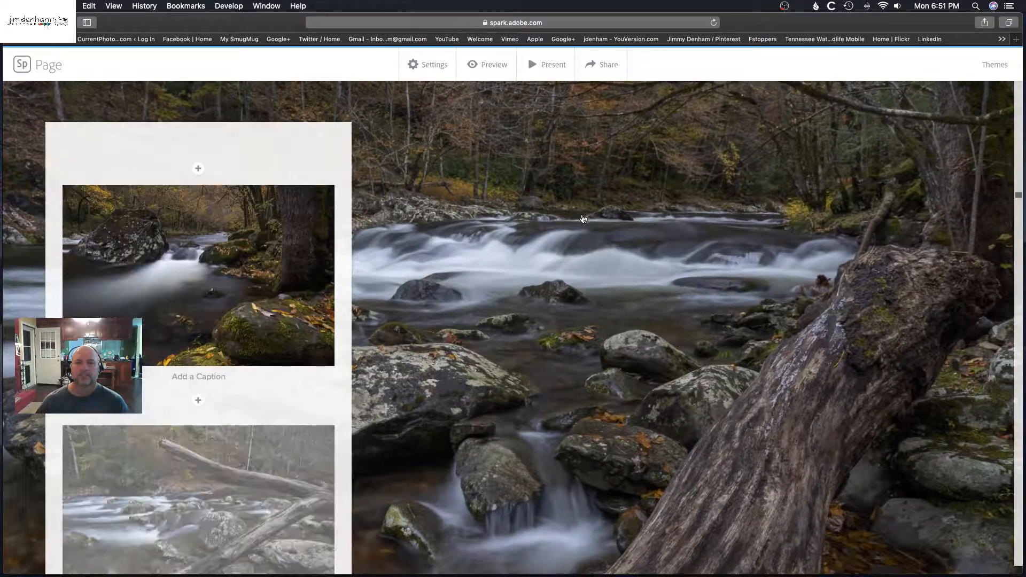
scroll(584, 219, "down", 3)
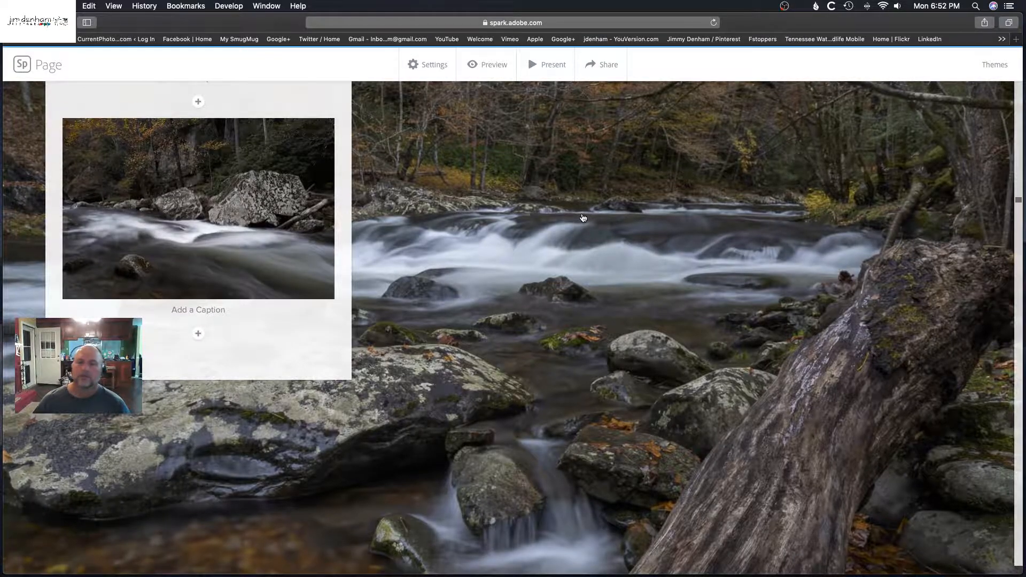
scroll(583, 218, "down", 10)
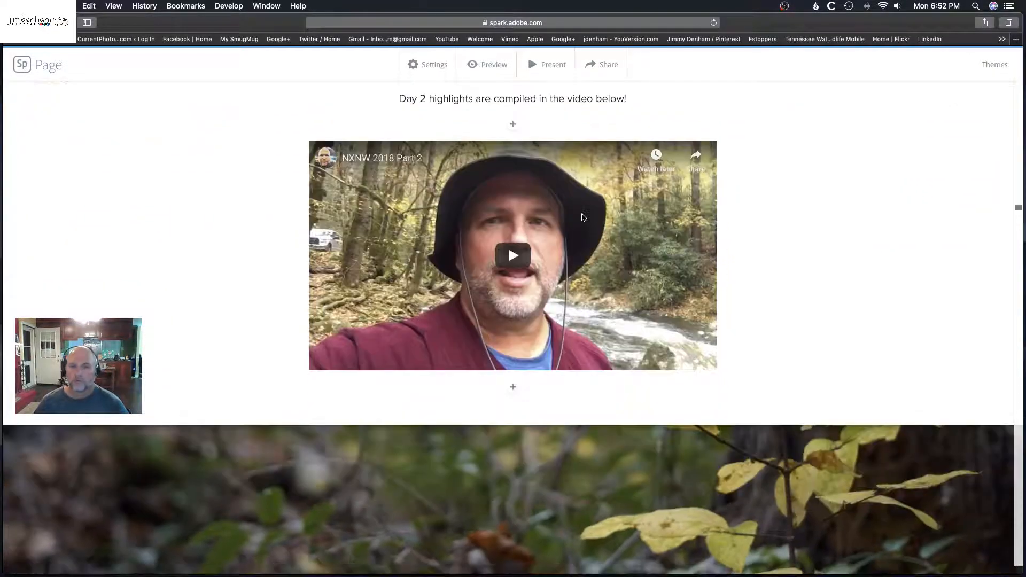
- Examine the Day 3/Part 1 > Roaring Fork section and the photo panel over its black-and-white stream photo
scroll(583, 217, "down", 10)
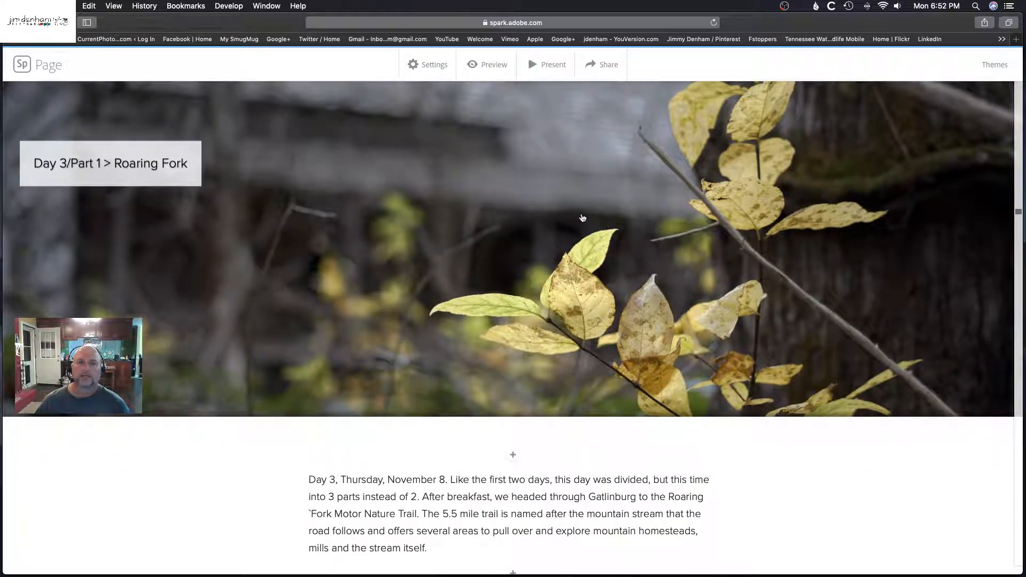
scroll(583, 218, "down", 10)
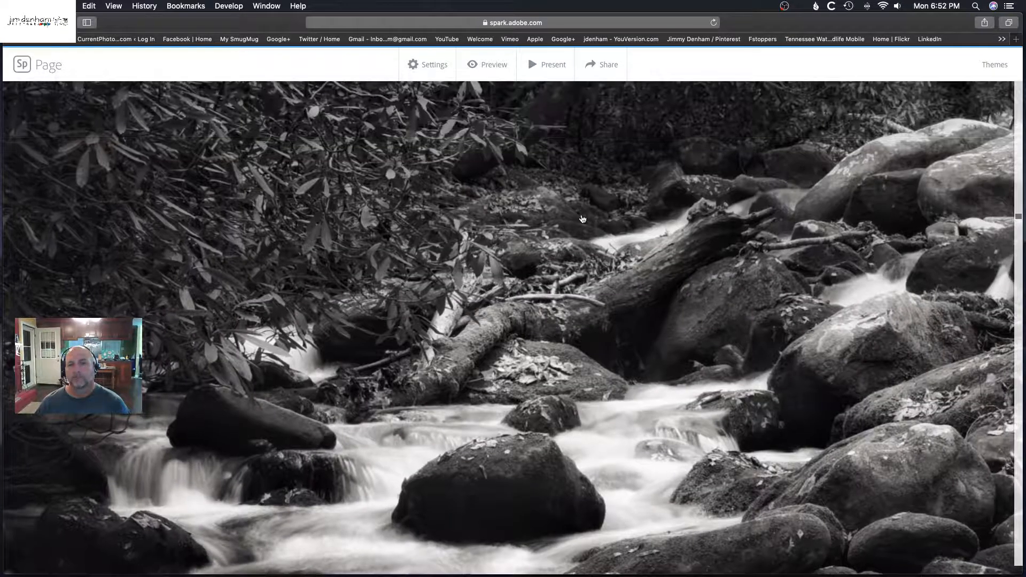
scroll(584, 218, "down", 10)
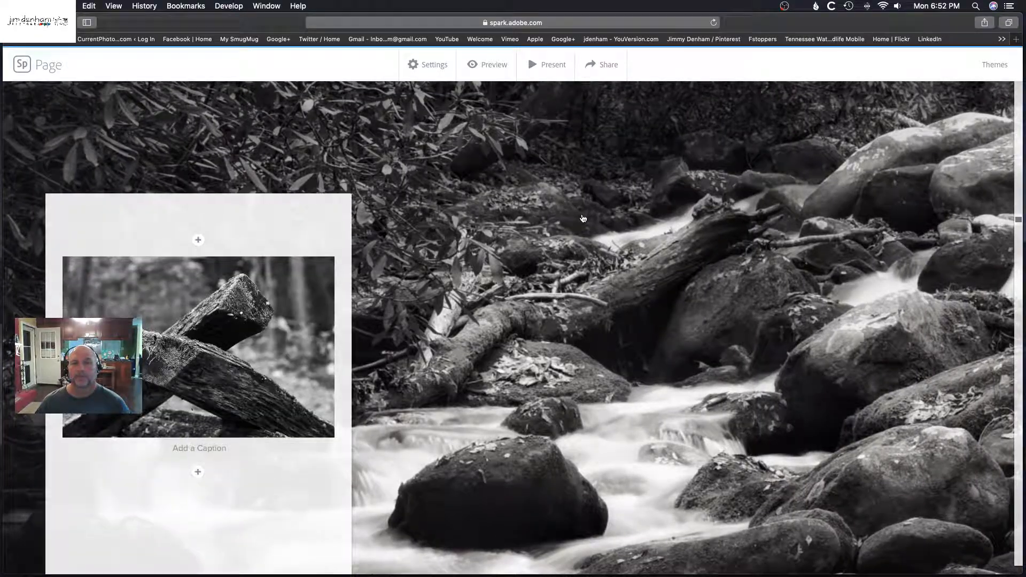
scroll(583, 218, "down", 3)
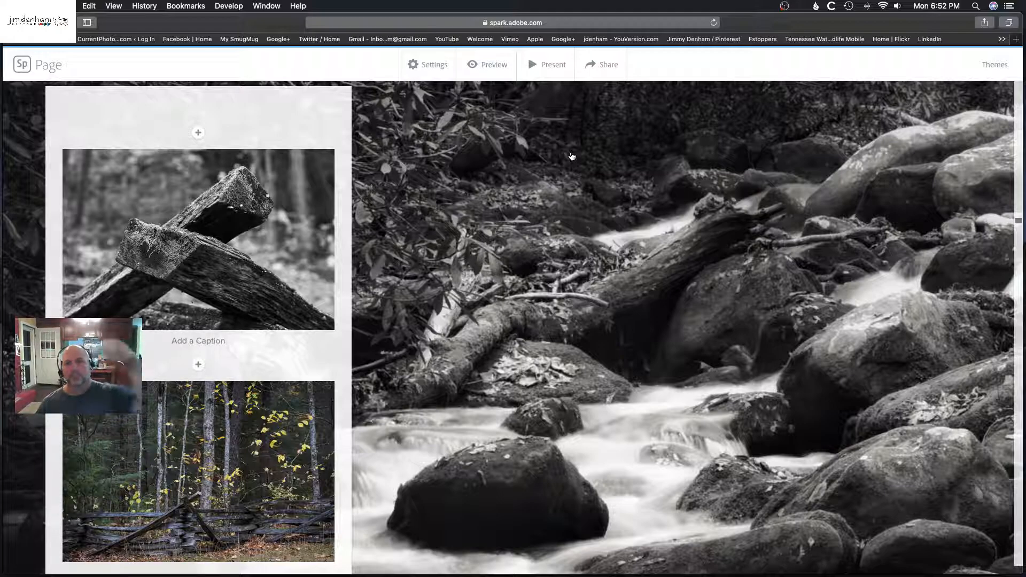
scroll(593, 171, "down", 4)
scroll(594, 173, "down", 4)
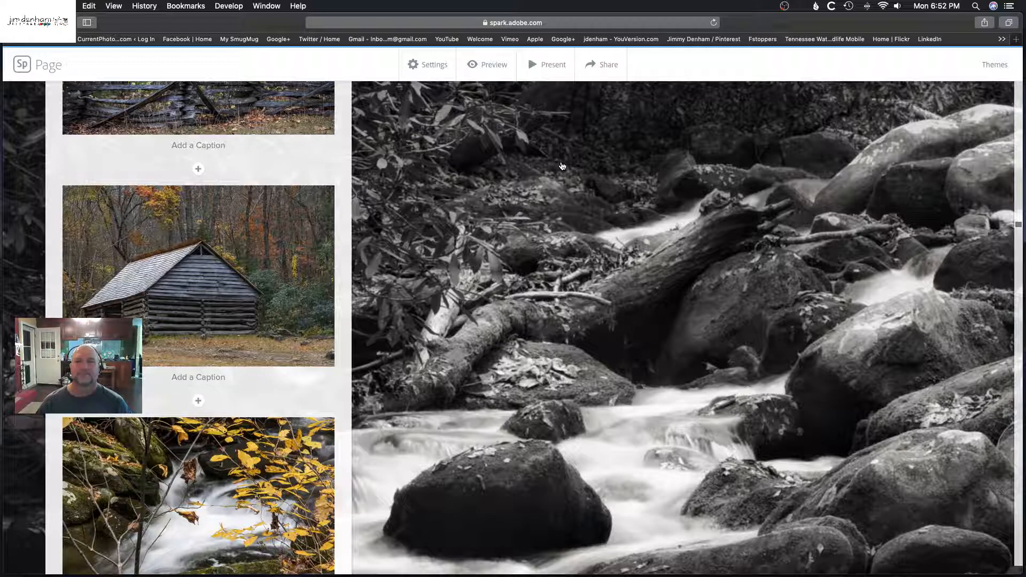
left_click(784, 6)
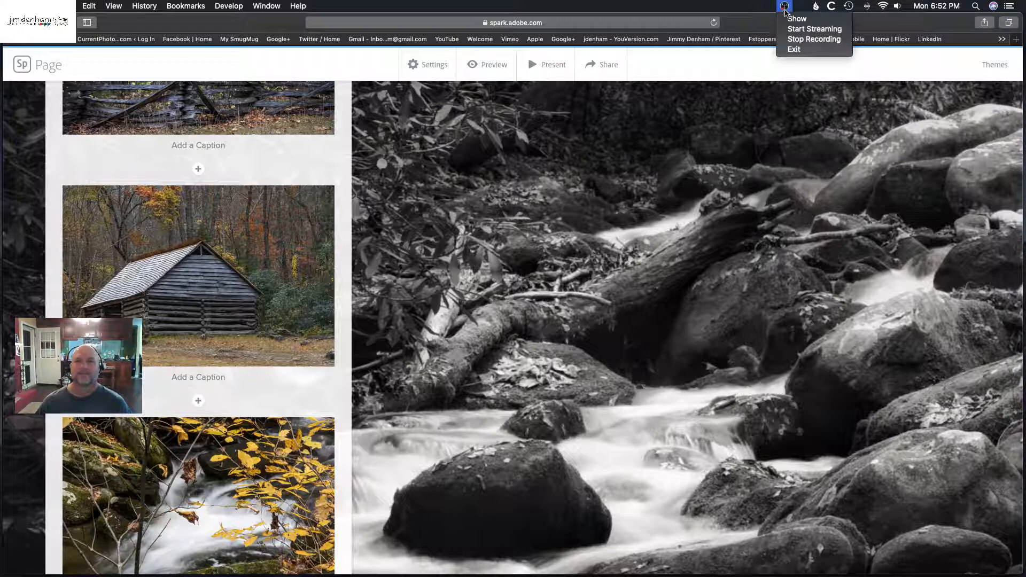